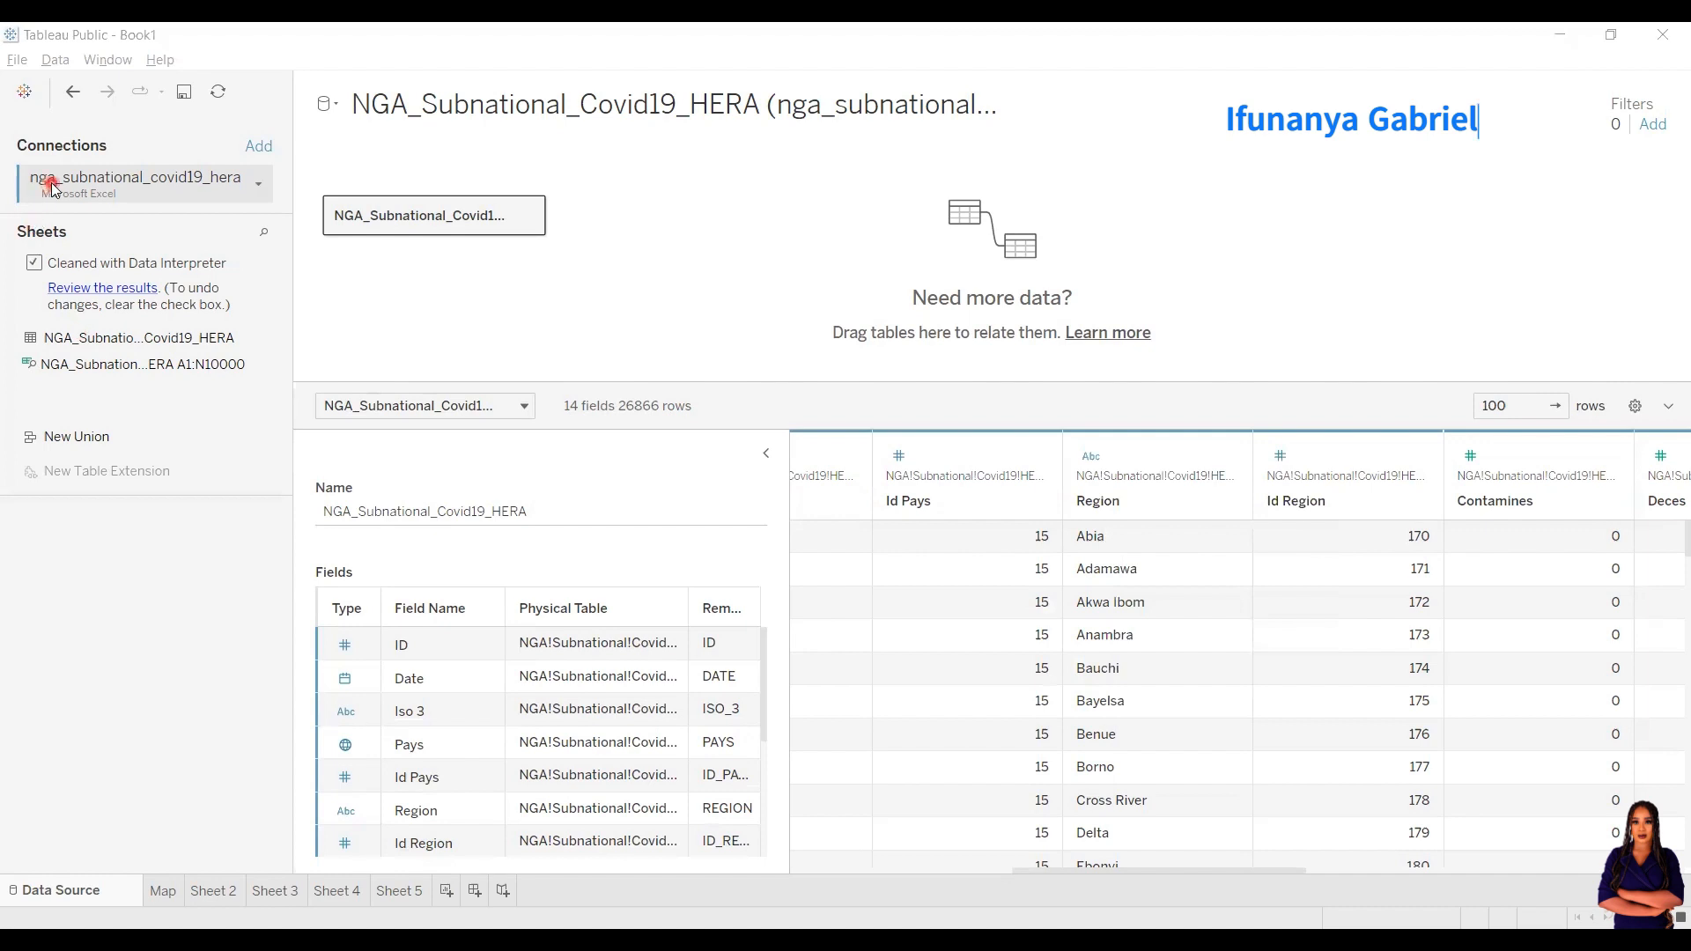
# Review the columns of the NGA_Subnational_Covid19_HERA table from ID through Source in the data preview
pyautogui.click(44, 62)
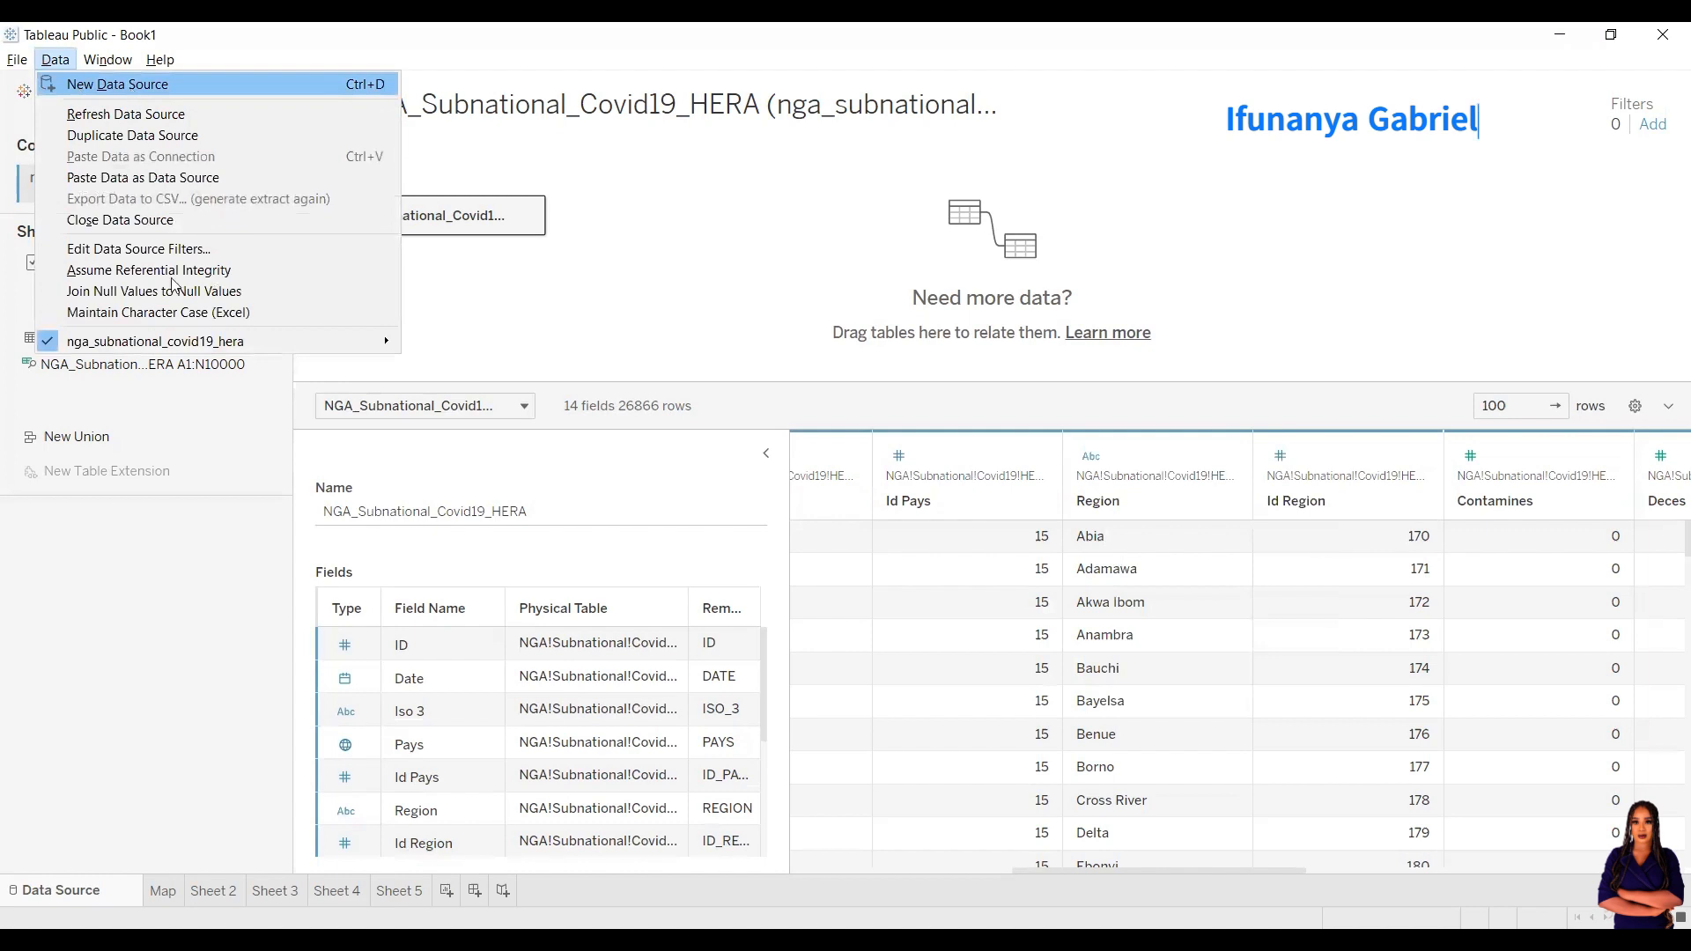
pyautogui.click(310, 471)
pyautogui.click(264, 525)
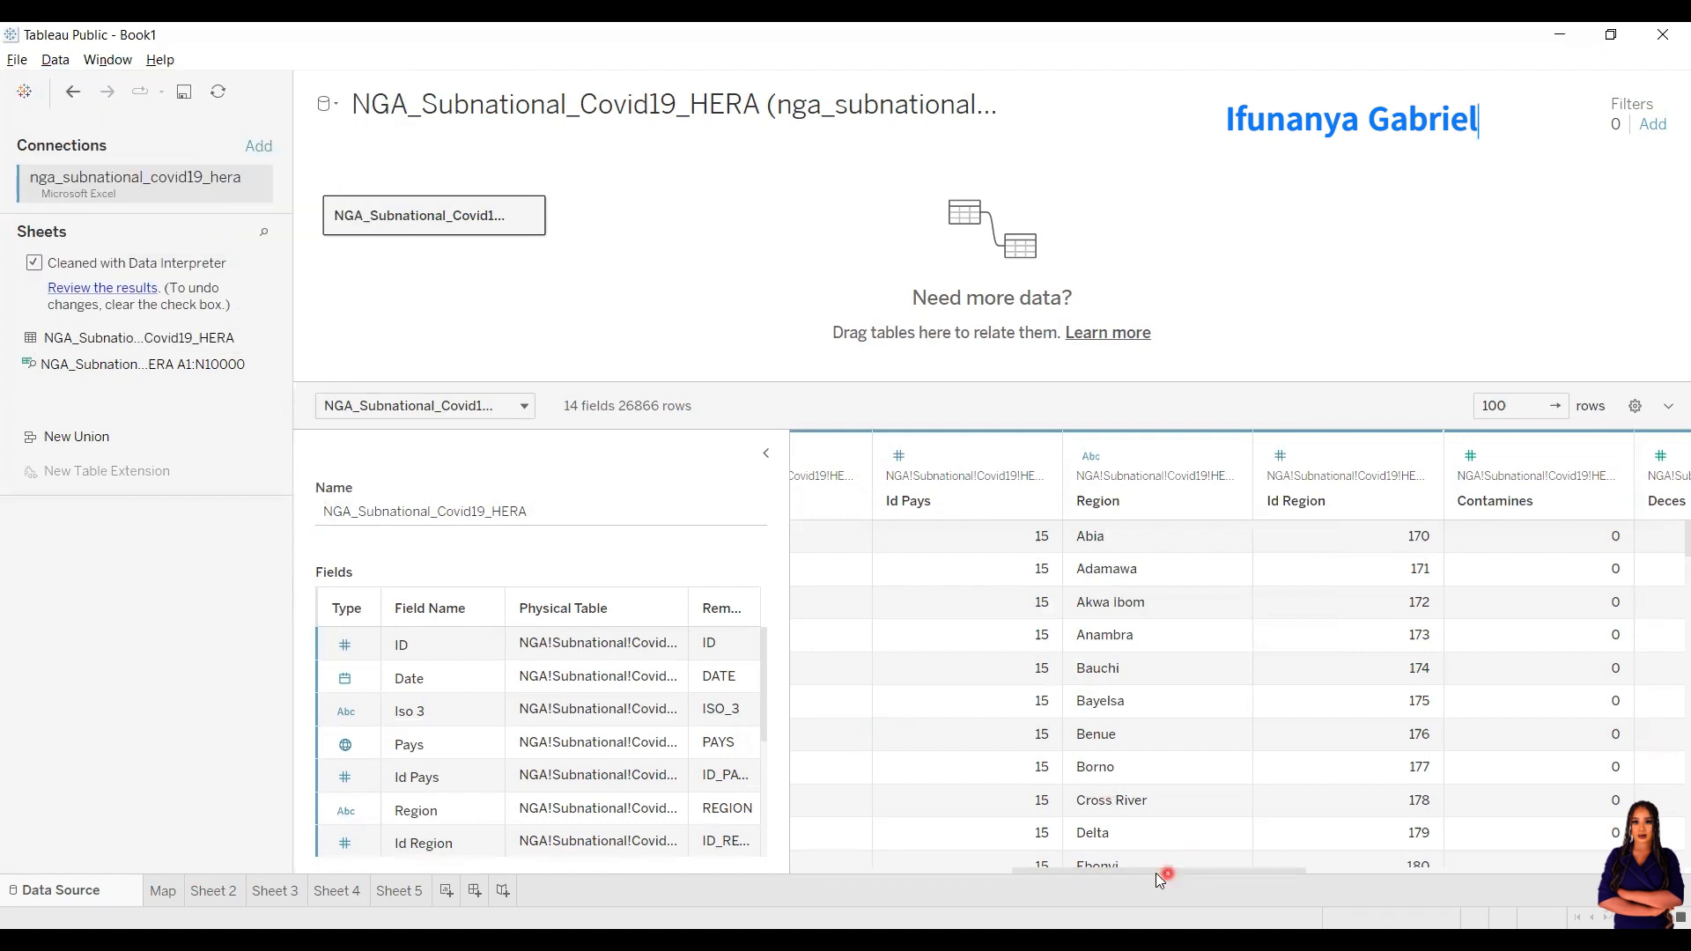
pyautogui.moveTo(1073, 874); pyautogui.dragTo(762, 867)
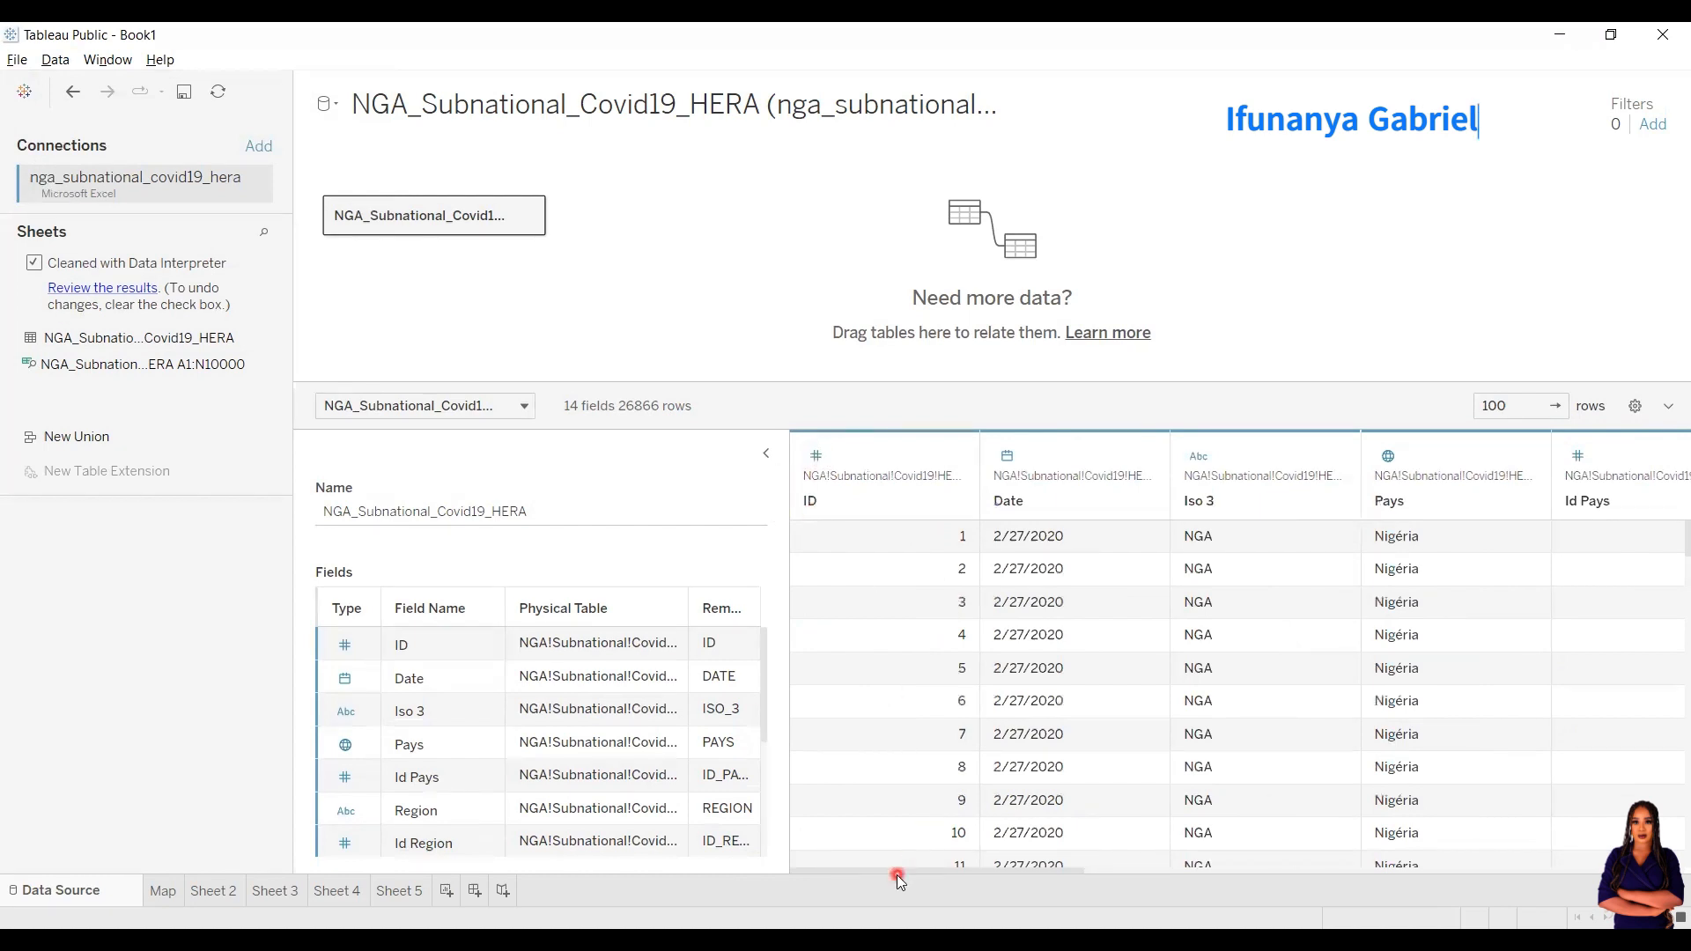
pyautogui.click(1115, 870)
pyautogui.moveTo(1117, 870); pyautogui.dragTo(1280, 883)
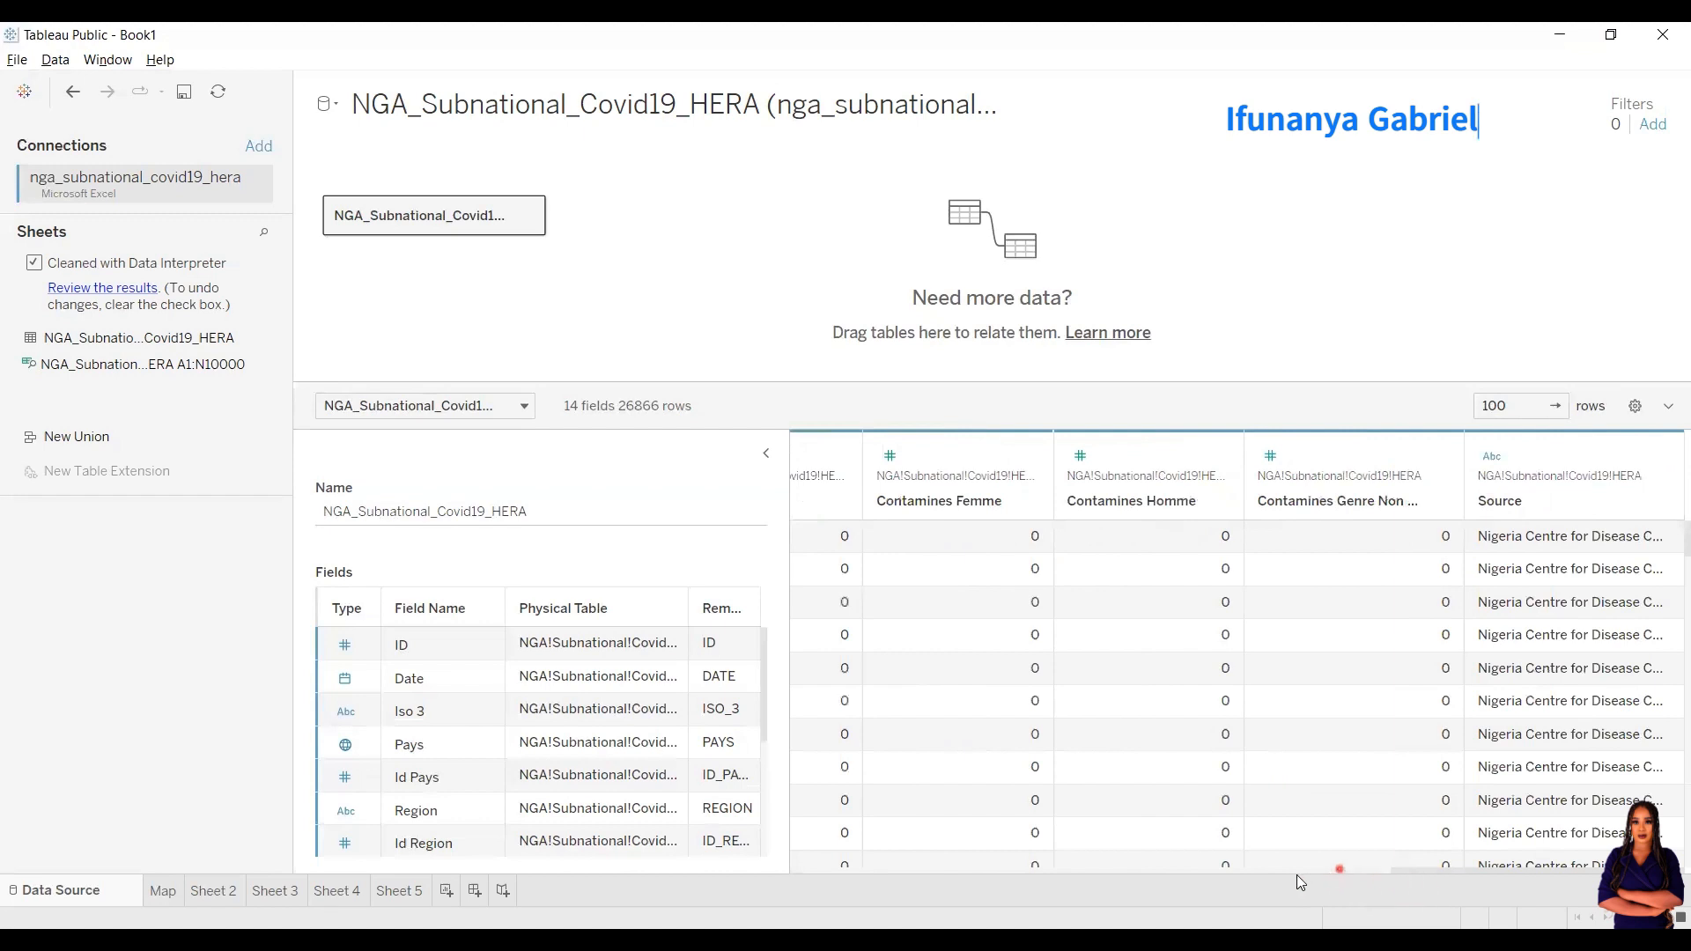
# Assign the Country/Region geographic role to the Region field in the data source
pyautogui.moveTo(1407, 870); pyautogui.dragTo(1018, 869)
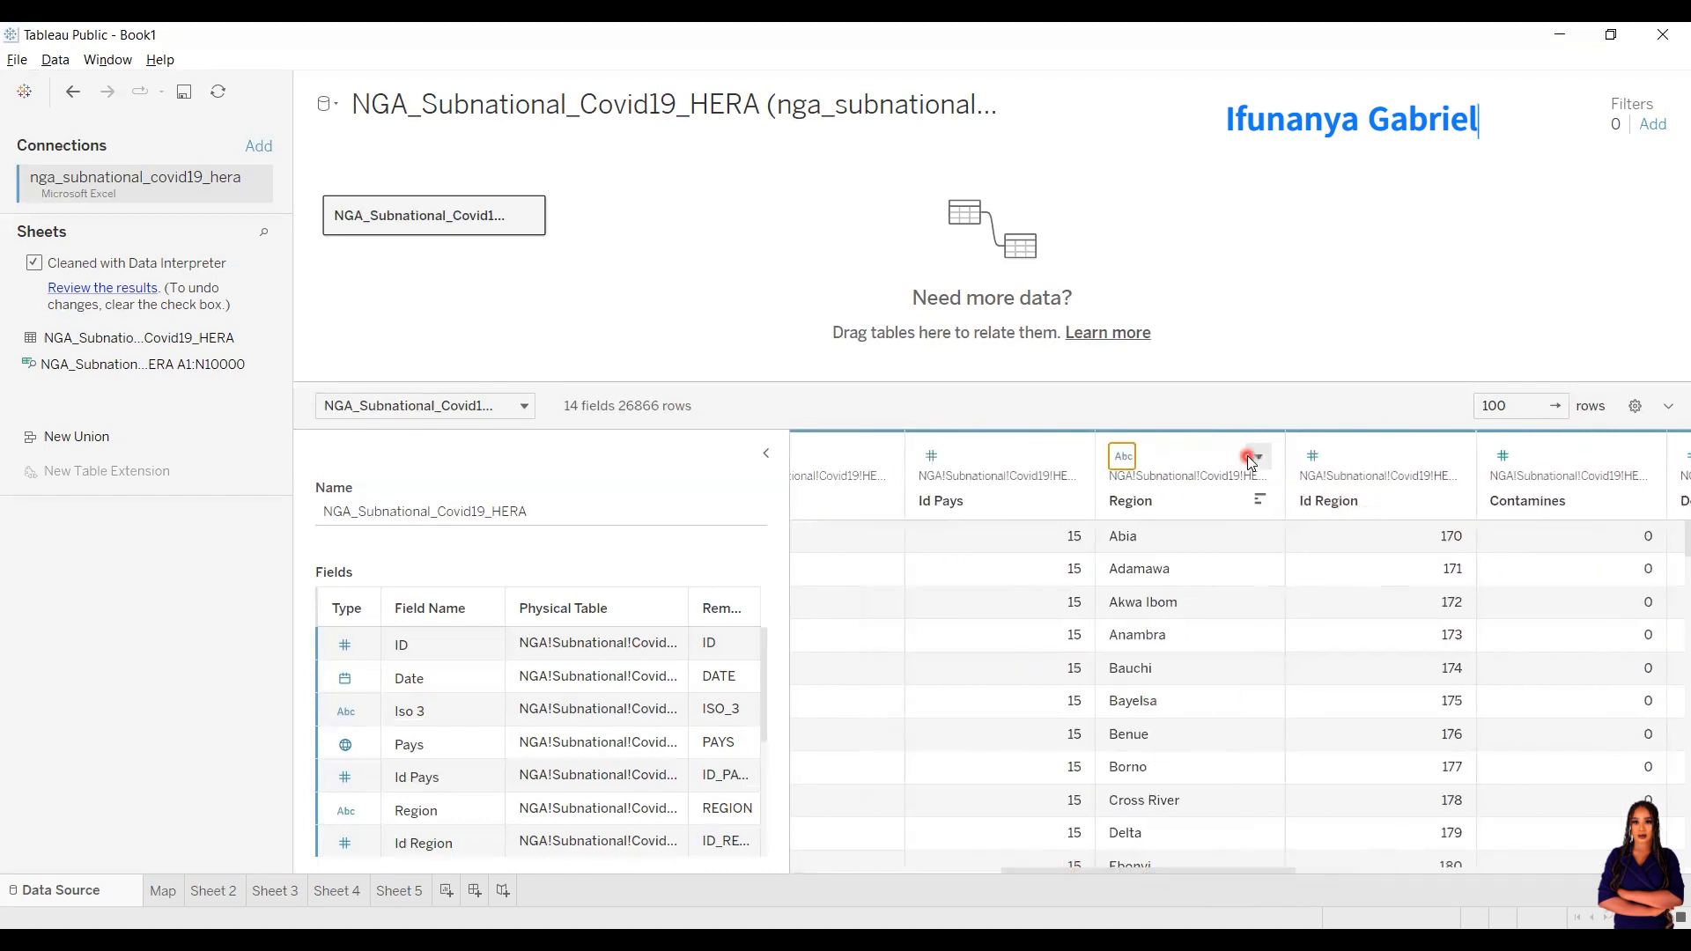
pyautogui.click(1120, 457)
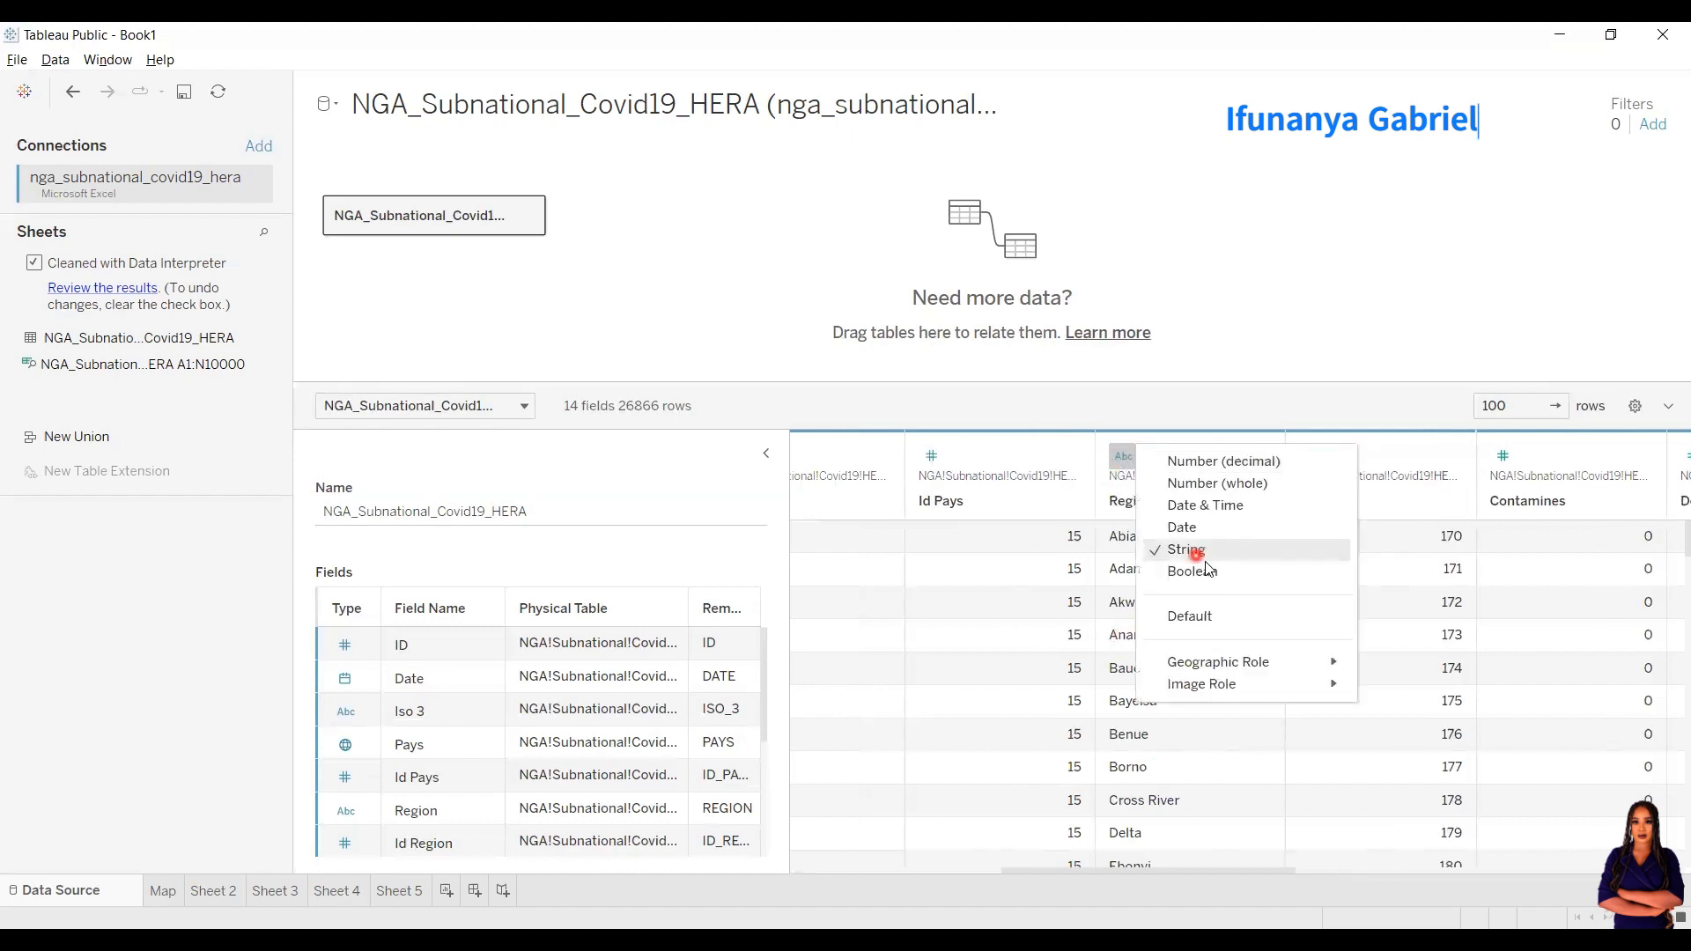
pyautogui.moveTo(1206, 665)
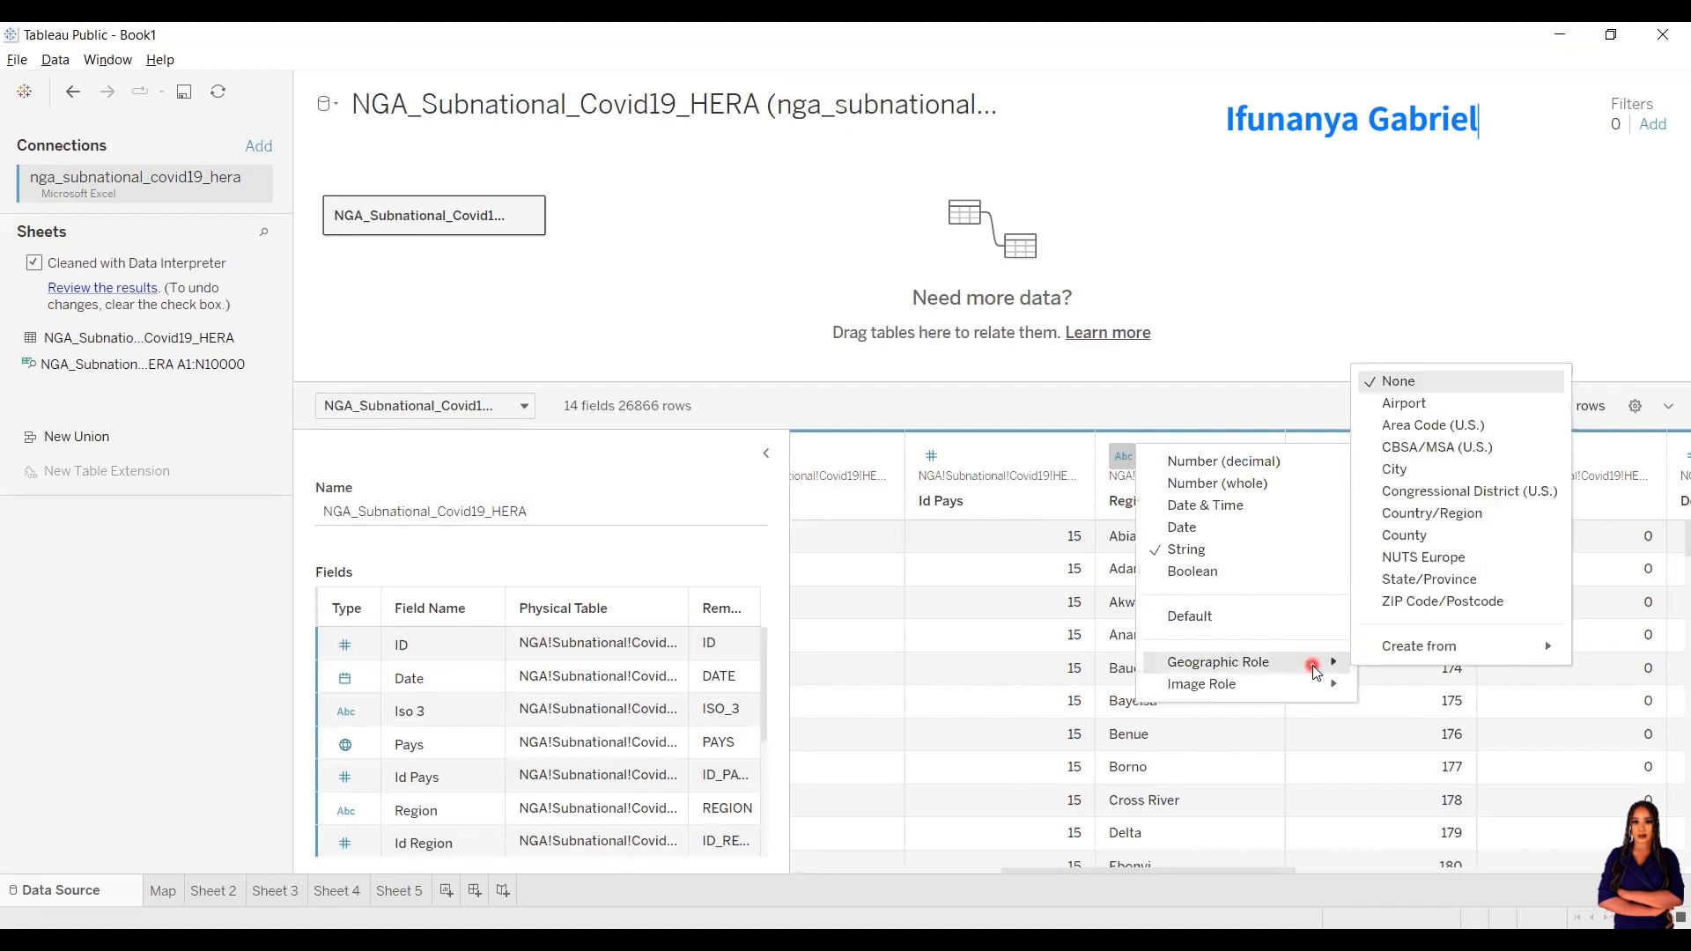
pyautogui.click(1459, 515)
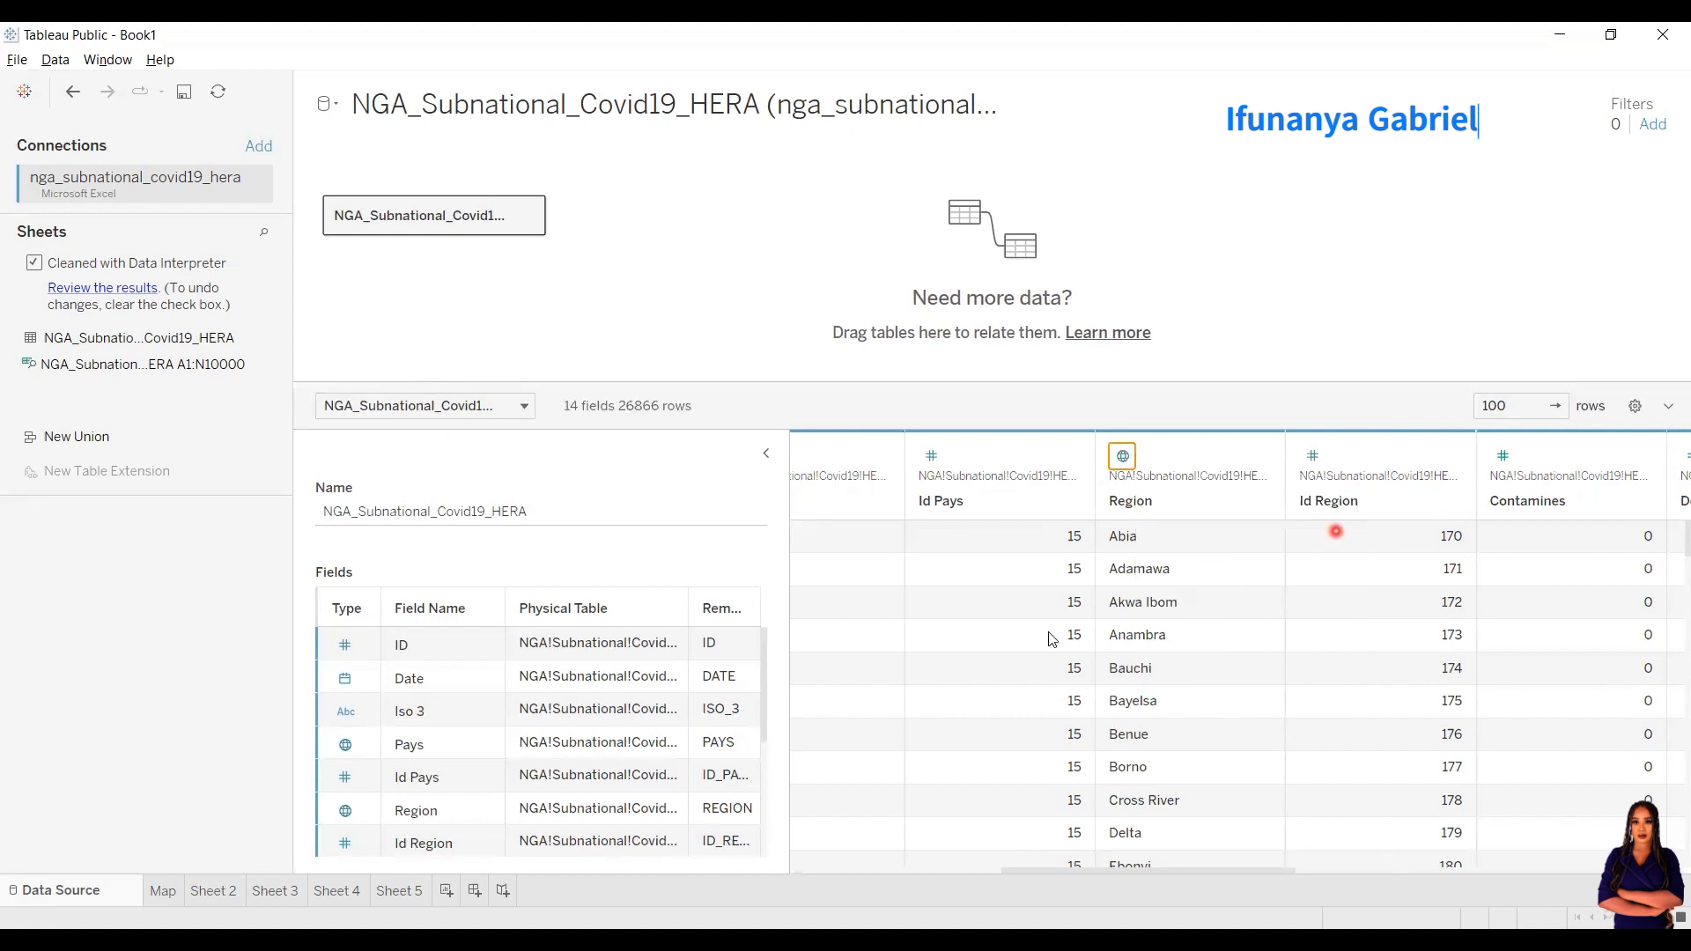
# Plot Region as a map on Sheet 5 and add Gueris to size the marks
pyautogui.click(399, 891)
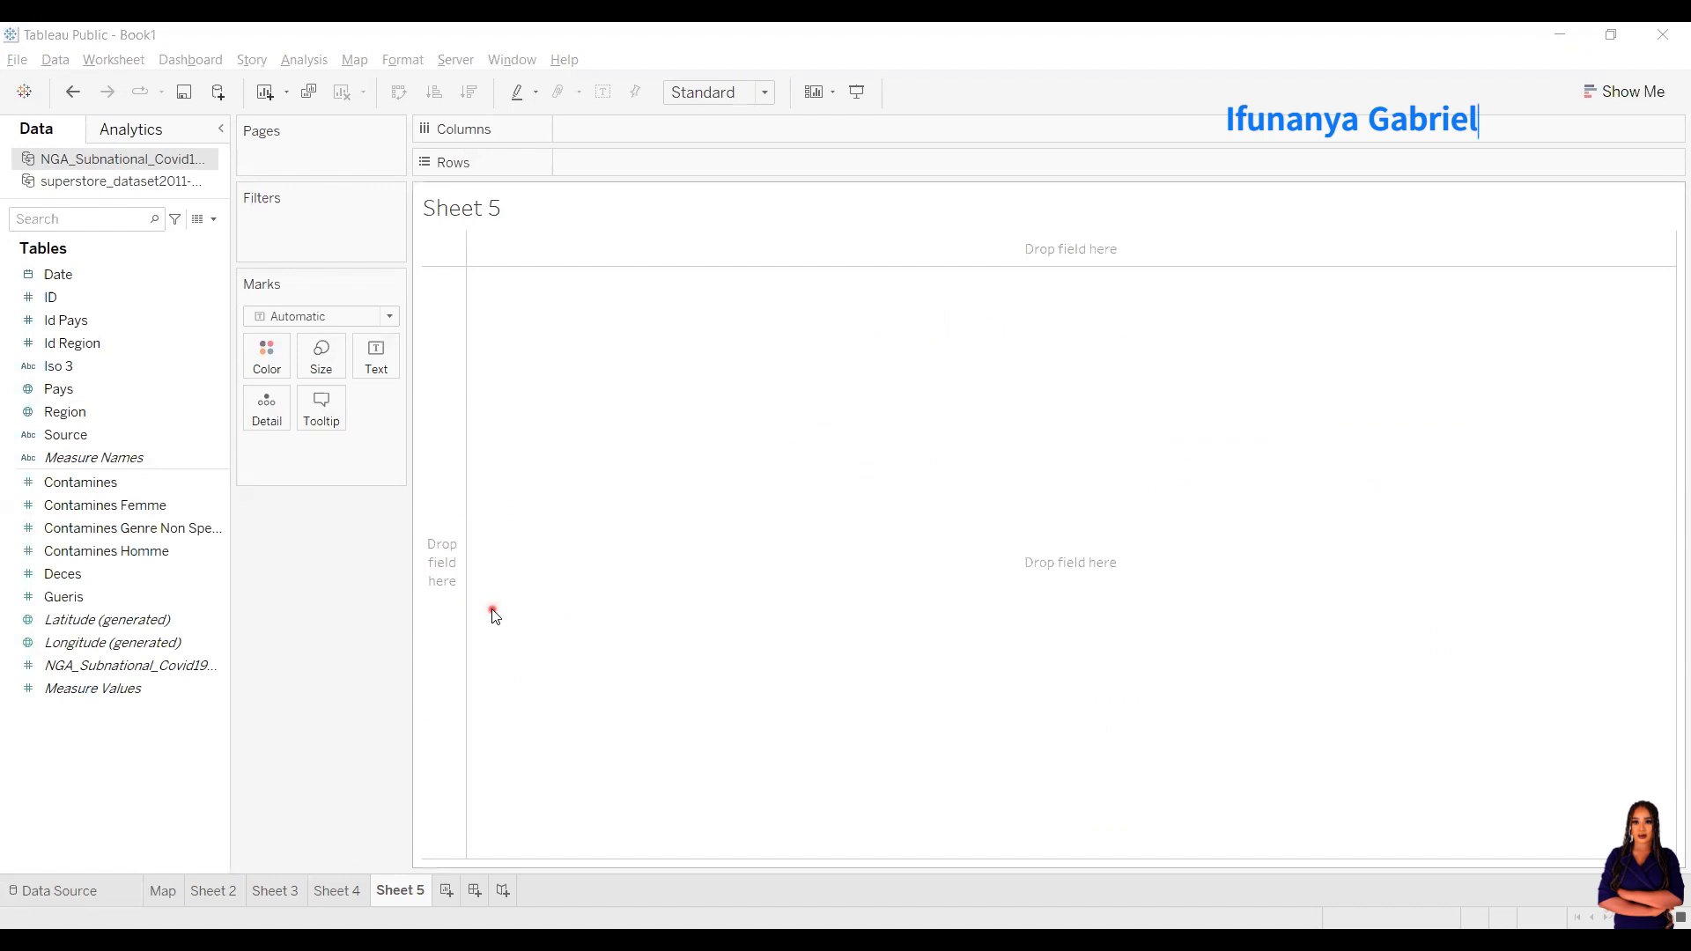
pyautogui.click(55, 408)
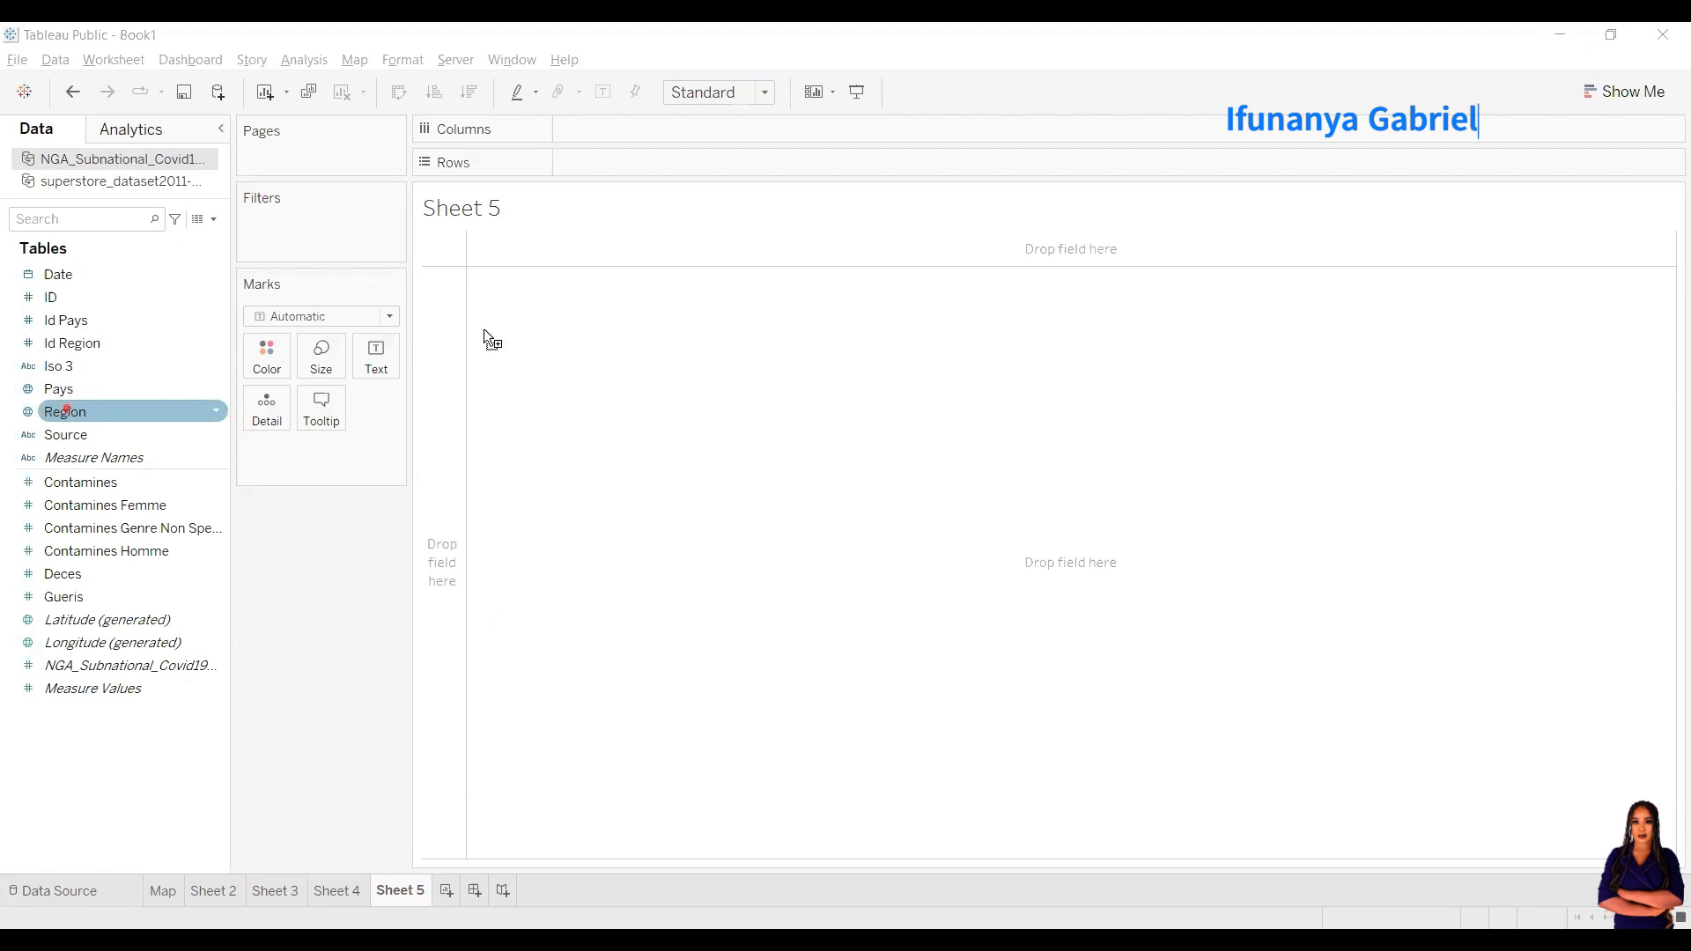
pyautogui.moveTo(769, 190); pyautogui.dragTo(737, 341)
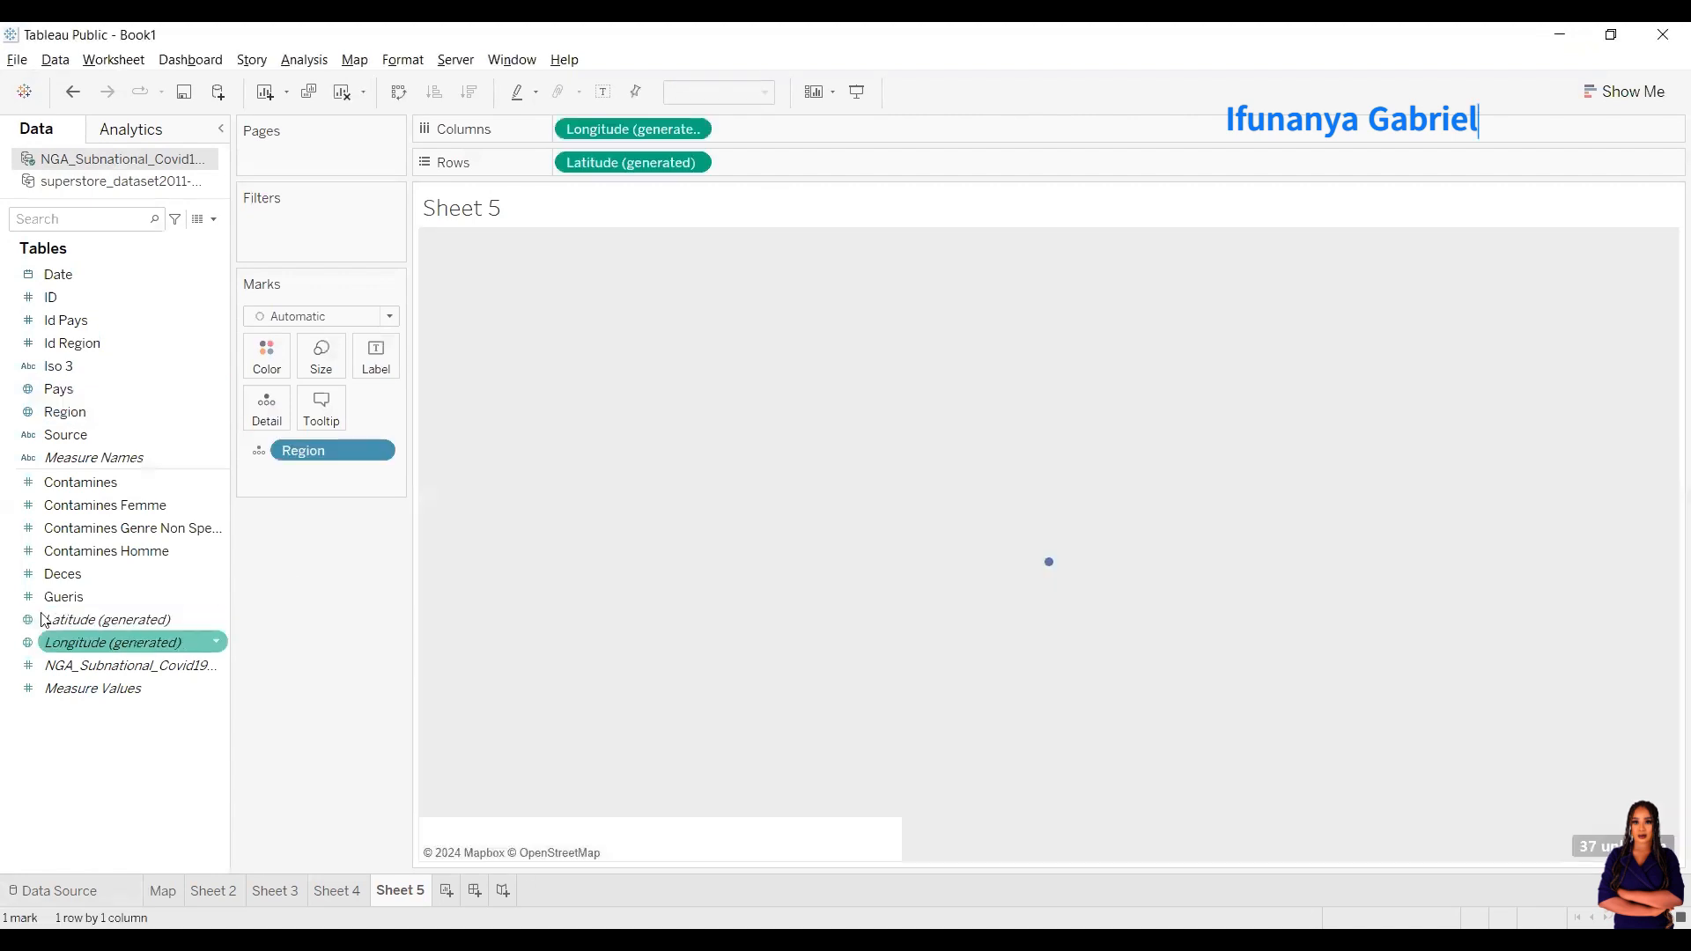
pyautogui.click(51, 605)
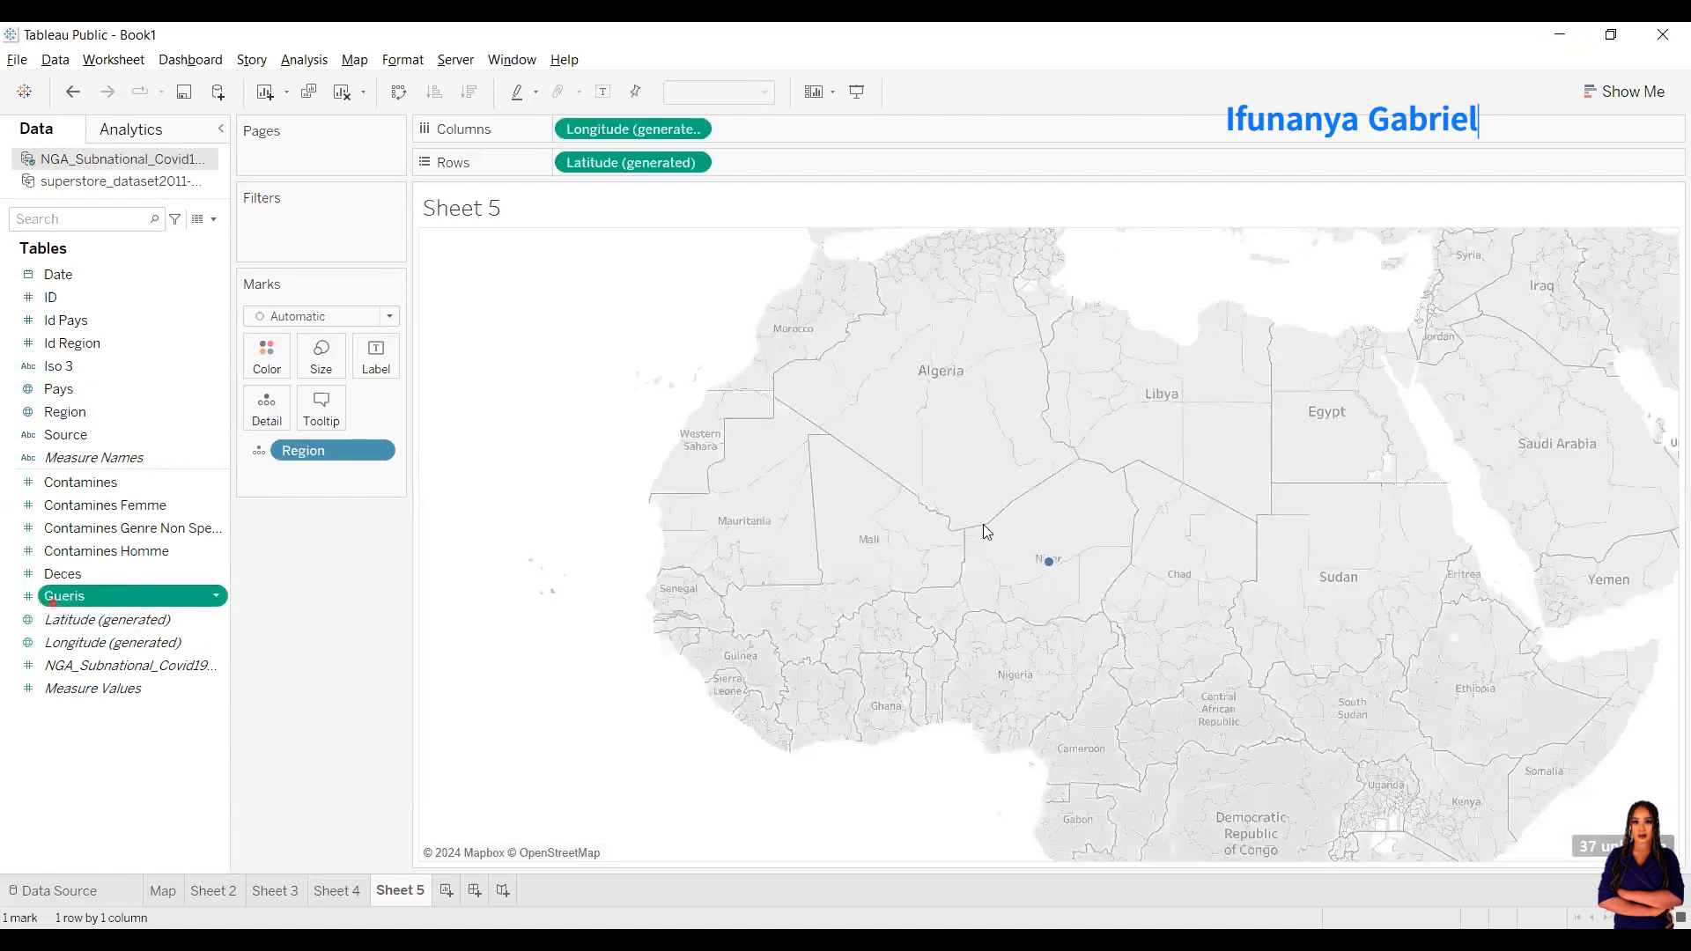
pyautogui.moveTo(986, 531); pyautogui.dragTo(983, 525)
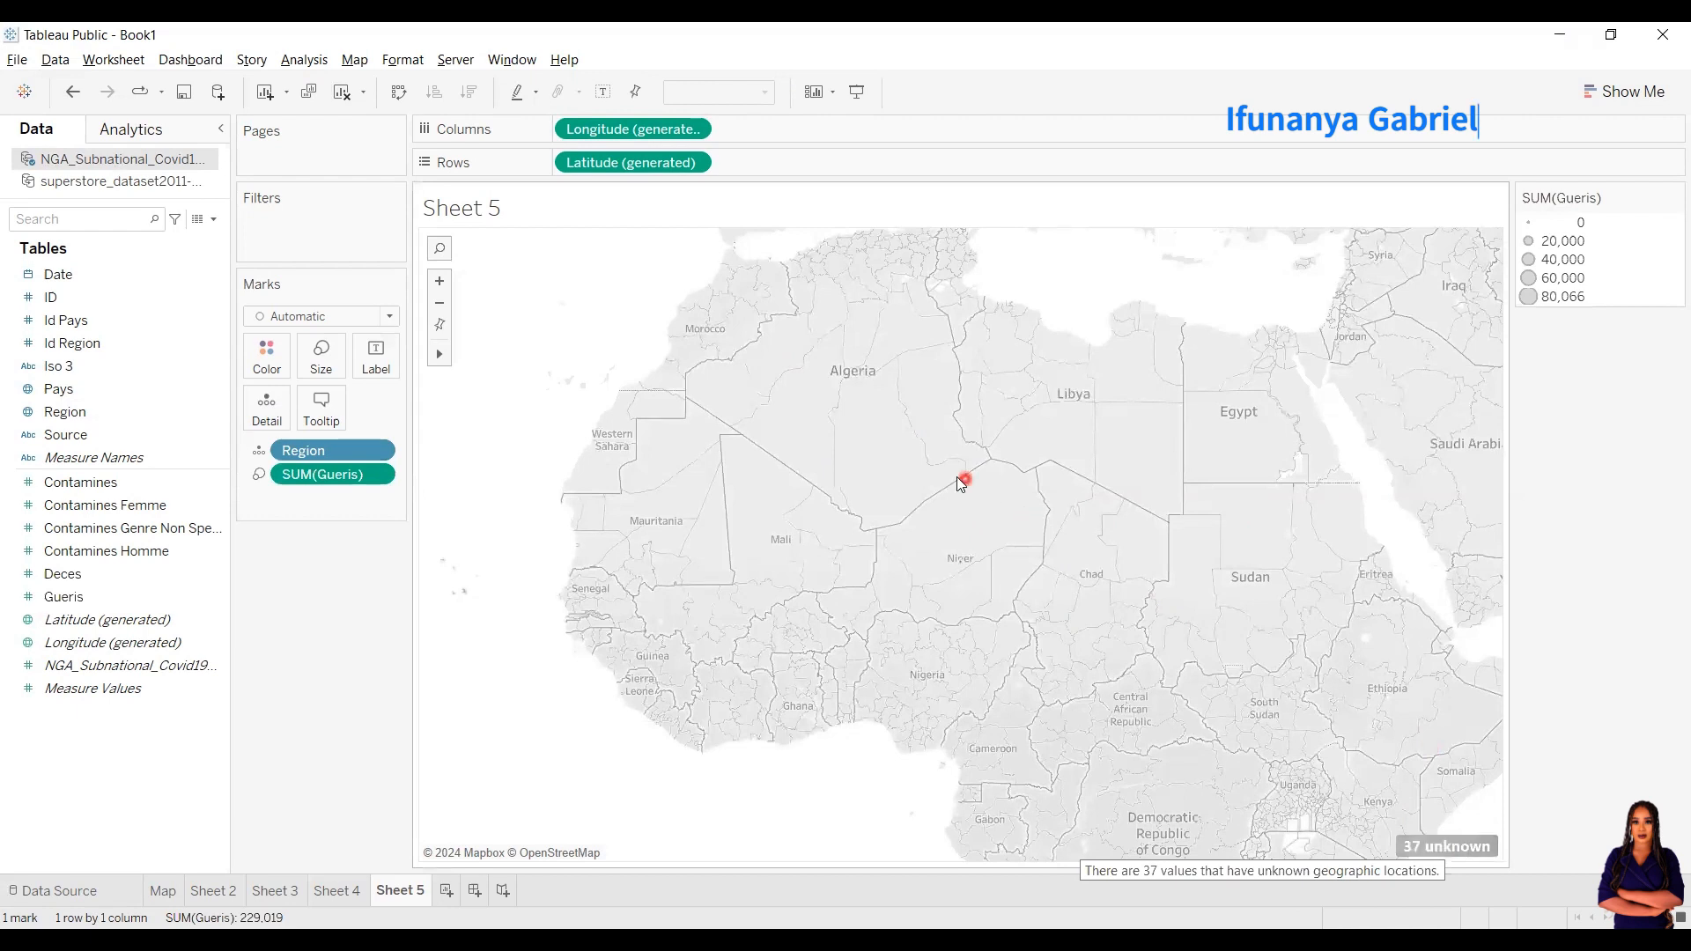
# Examine how the Region values match map locations in the Edit Locations dialog
pyautogui.click(1437, 836)
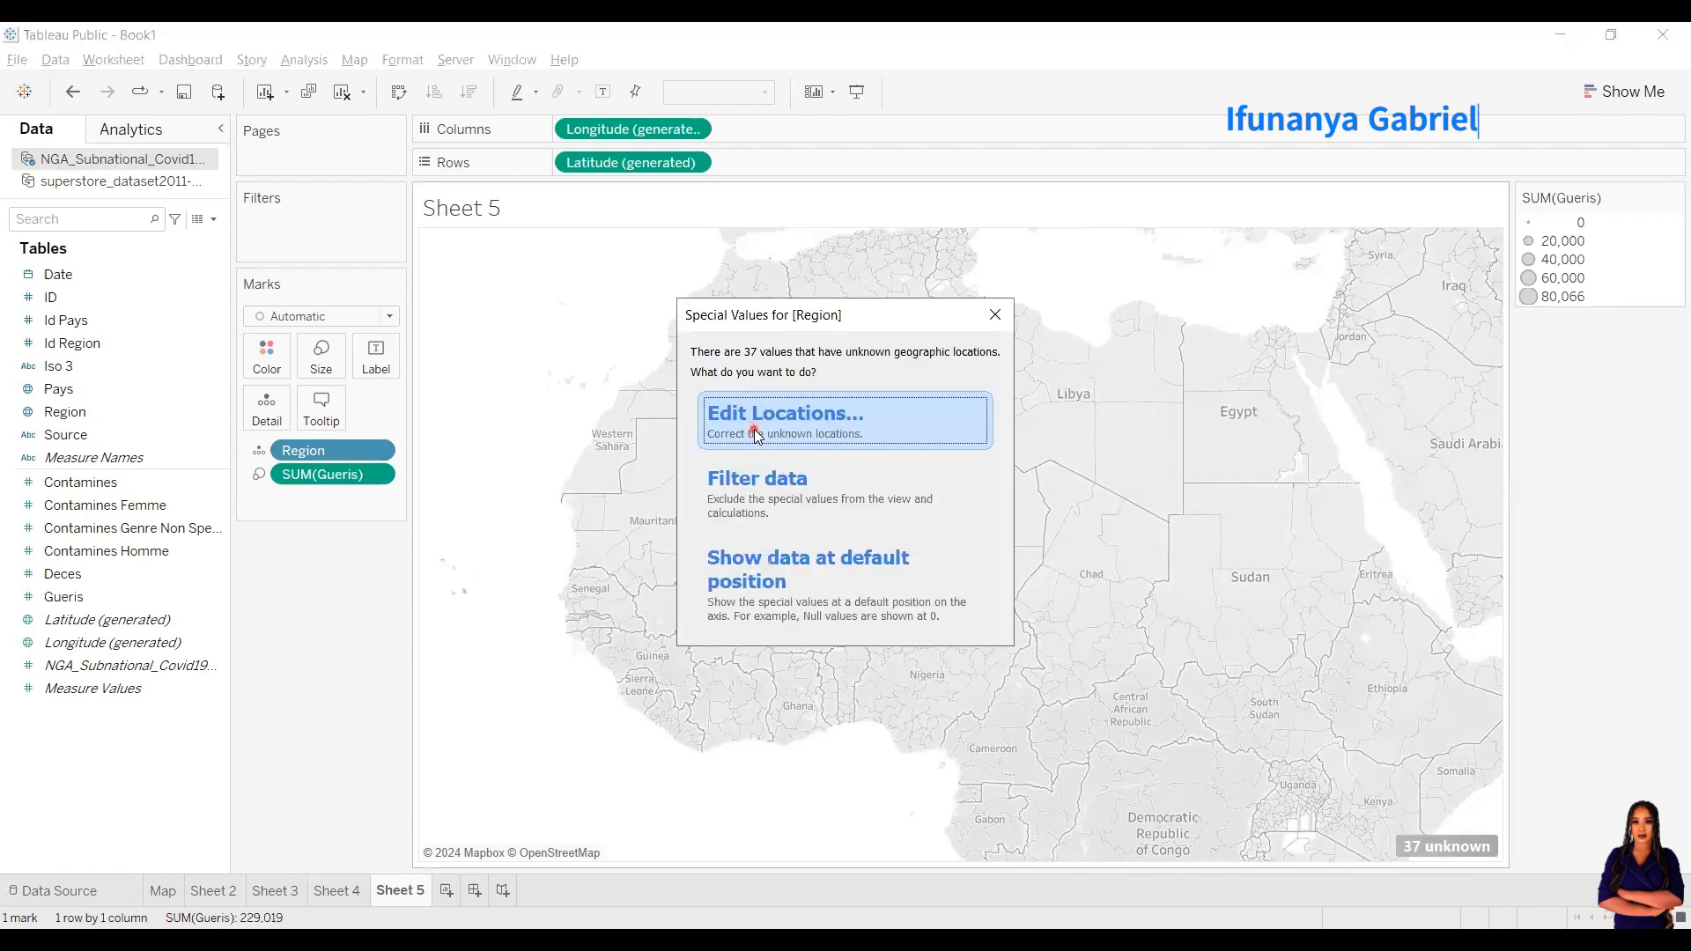
pyautogui.click(756, 435)
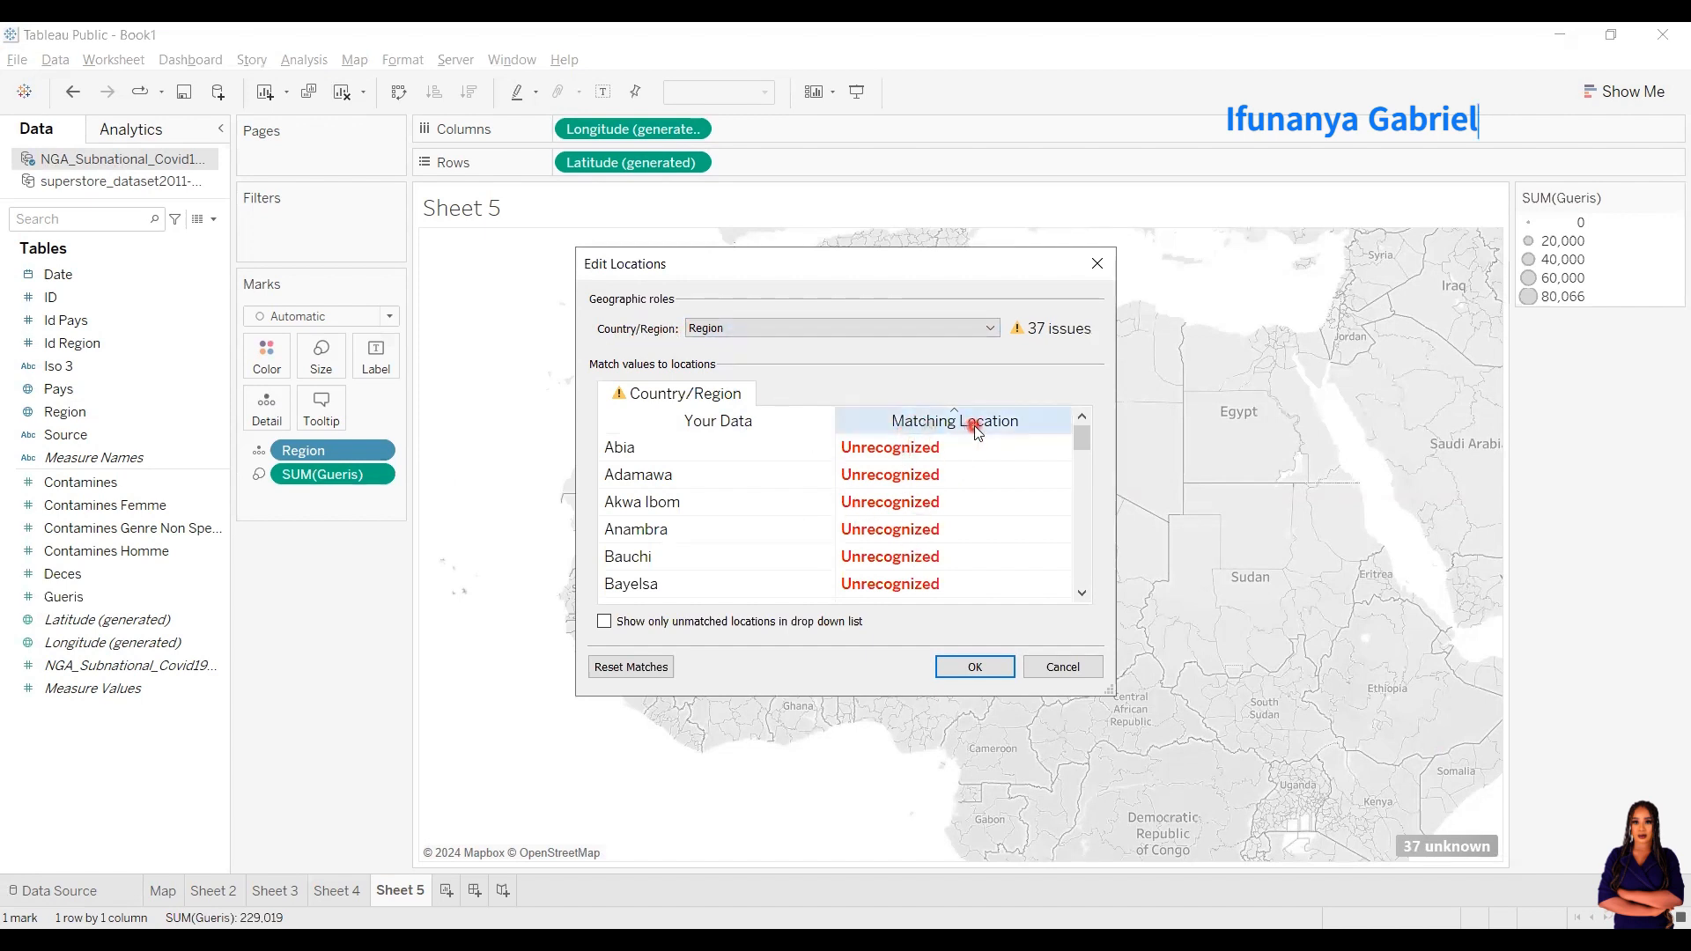
pyautogui.click(1096, 263)
# Change the Region field's geographic role to State/Province in the data source
pyautogui.click(111, 886)
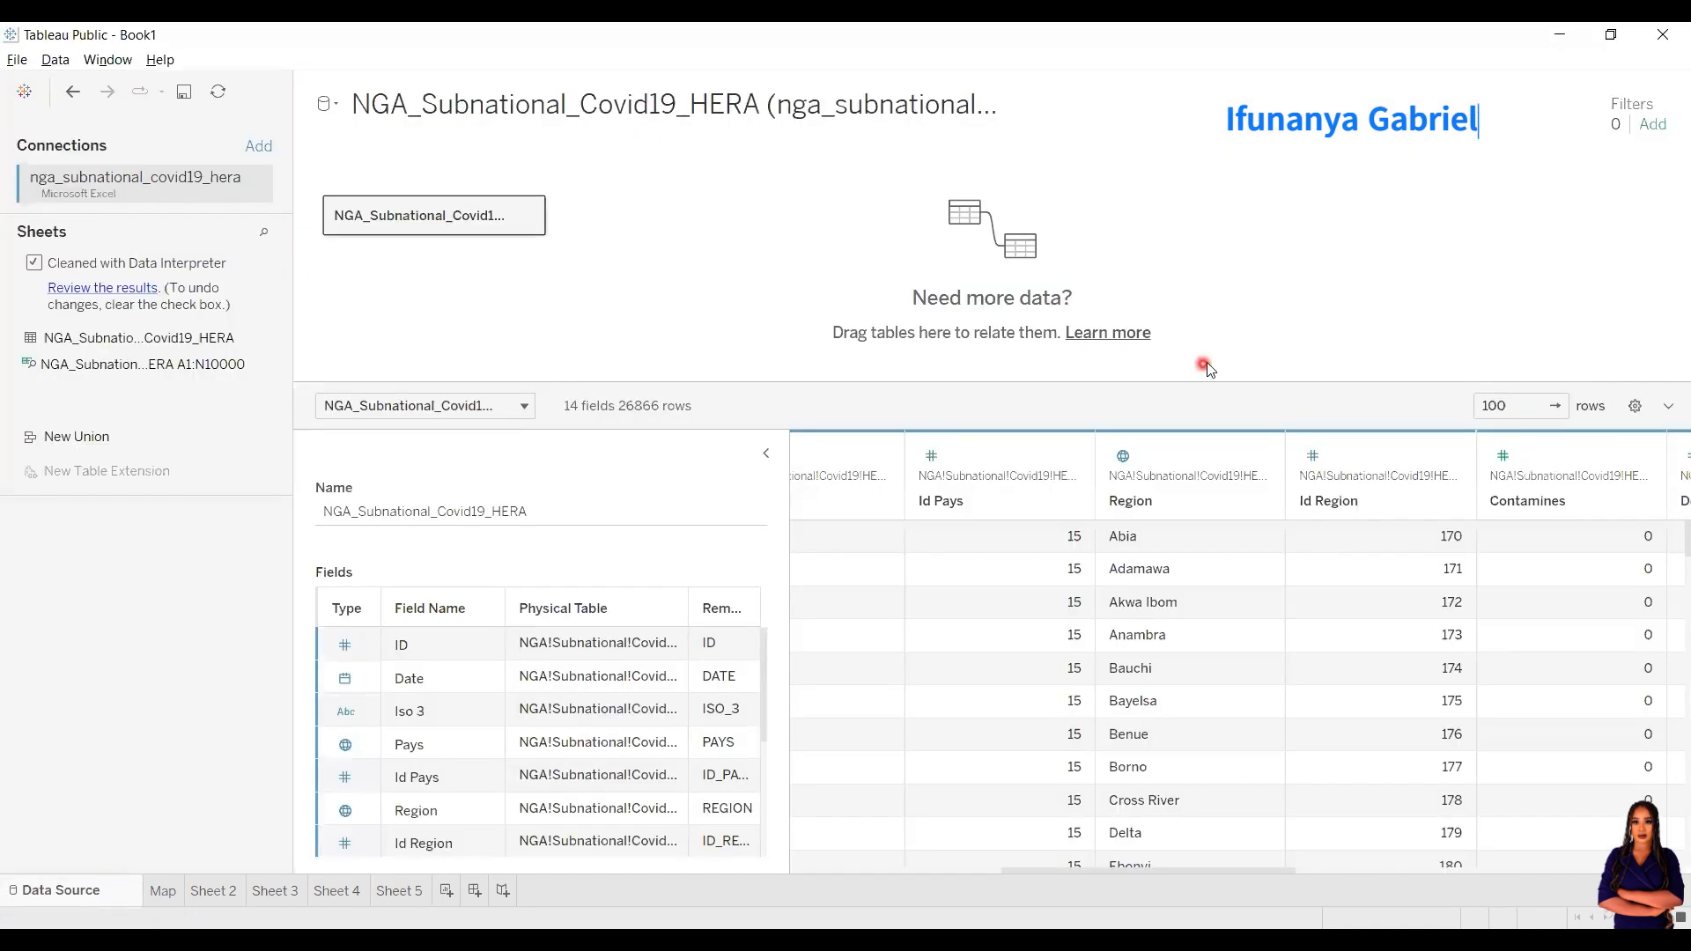
pyautogui.click(1121, 456)
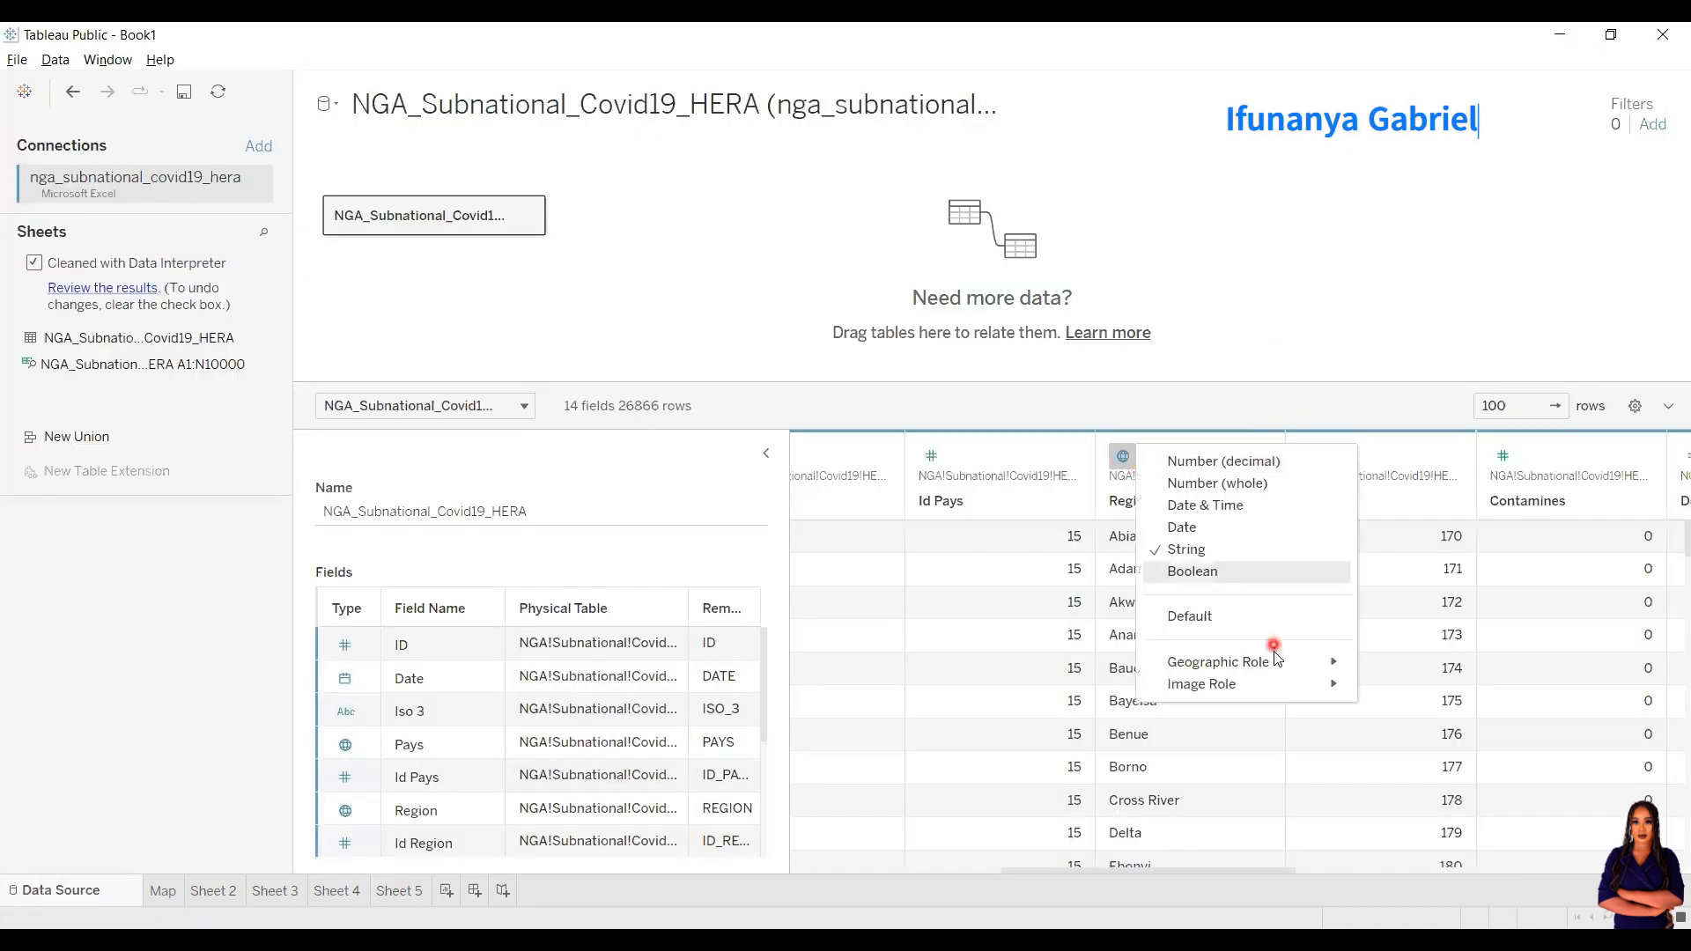
pyautogui.moveTo(1271, 662)
pyautogui.click(1477, 589)
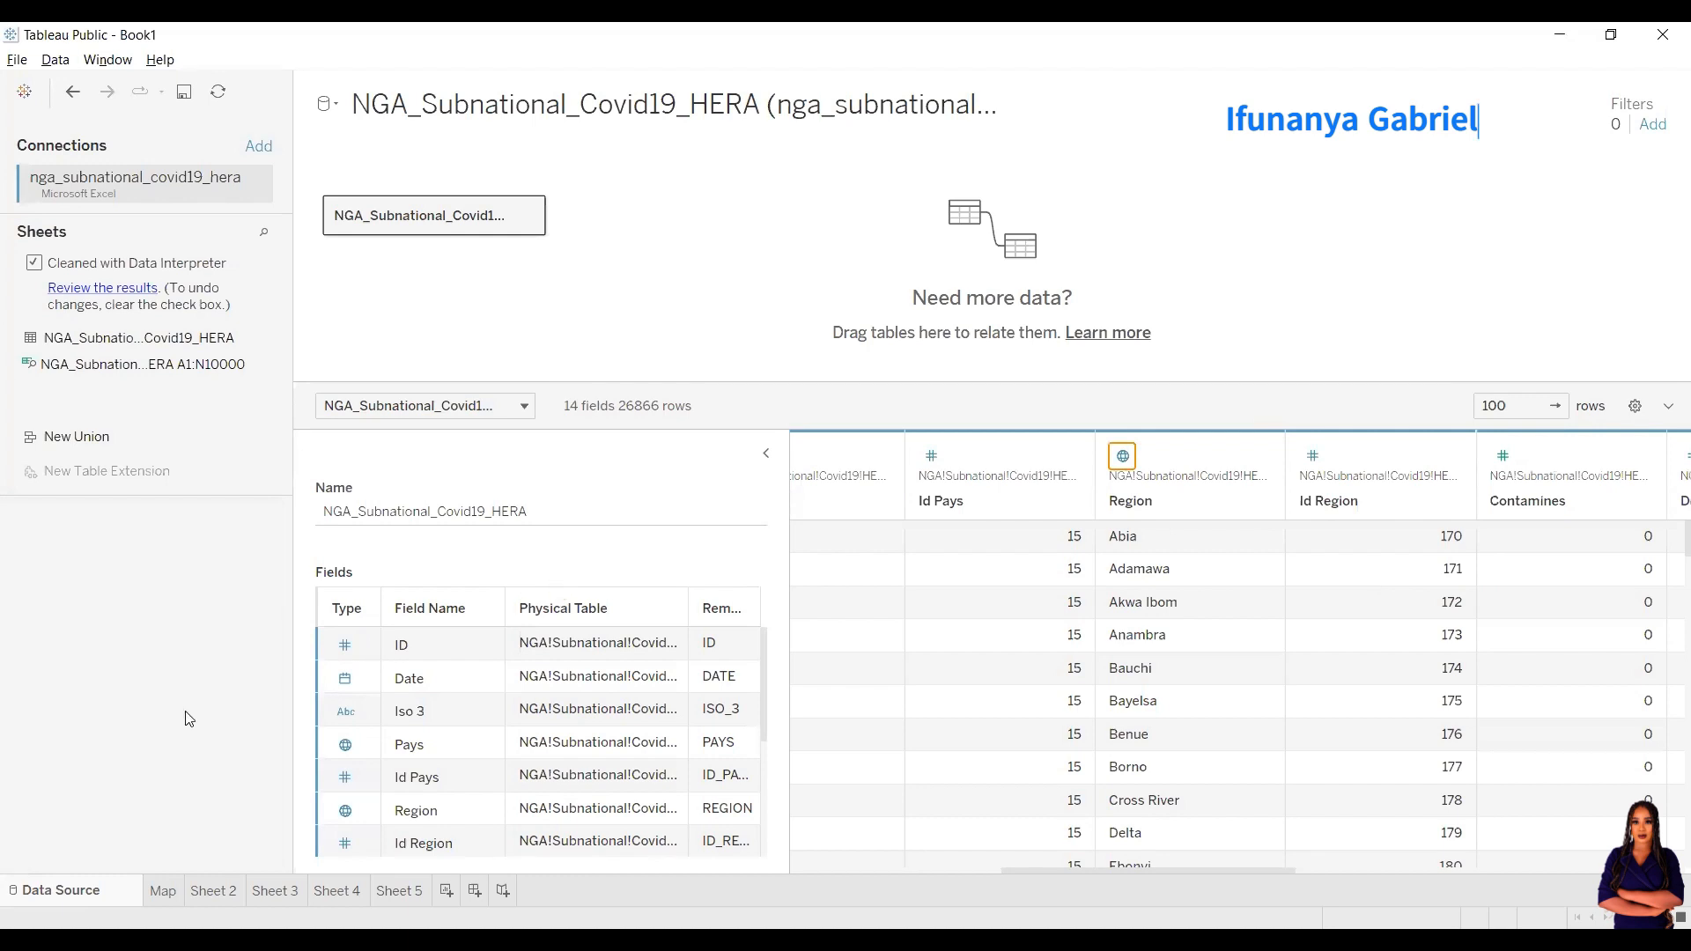
# Return to Sheet 5 and check the remaining unknown location and the country and state settings in Edit Locations
pyautogui.click(415, 891)
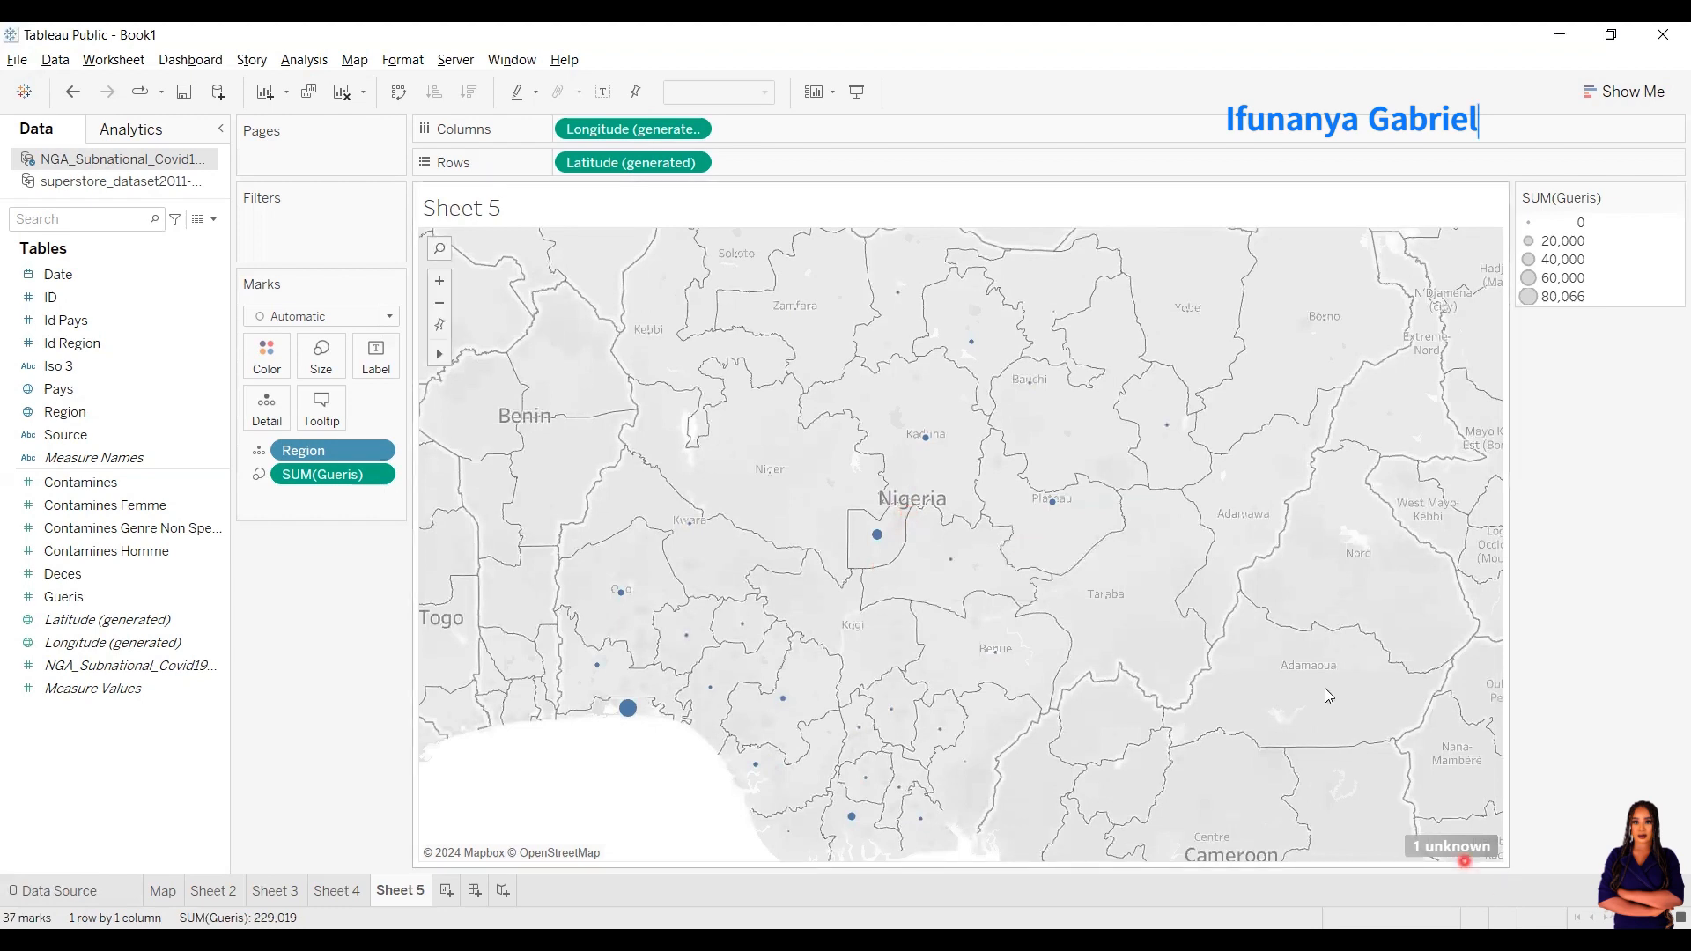
pyautogui.click(1447, 817)
pyautogui.click(1453, 823)
pyautogui.click(1466, 837)
pyautogui.click(814, 418)
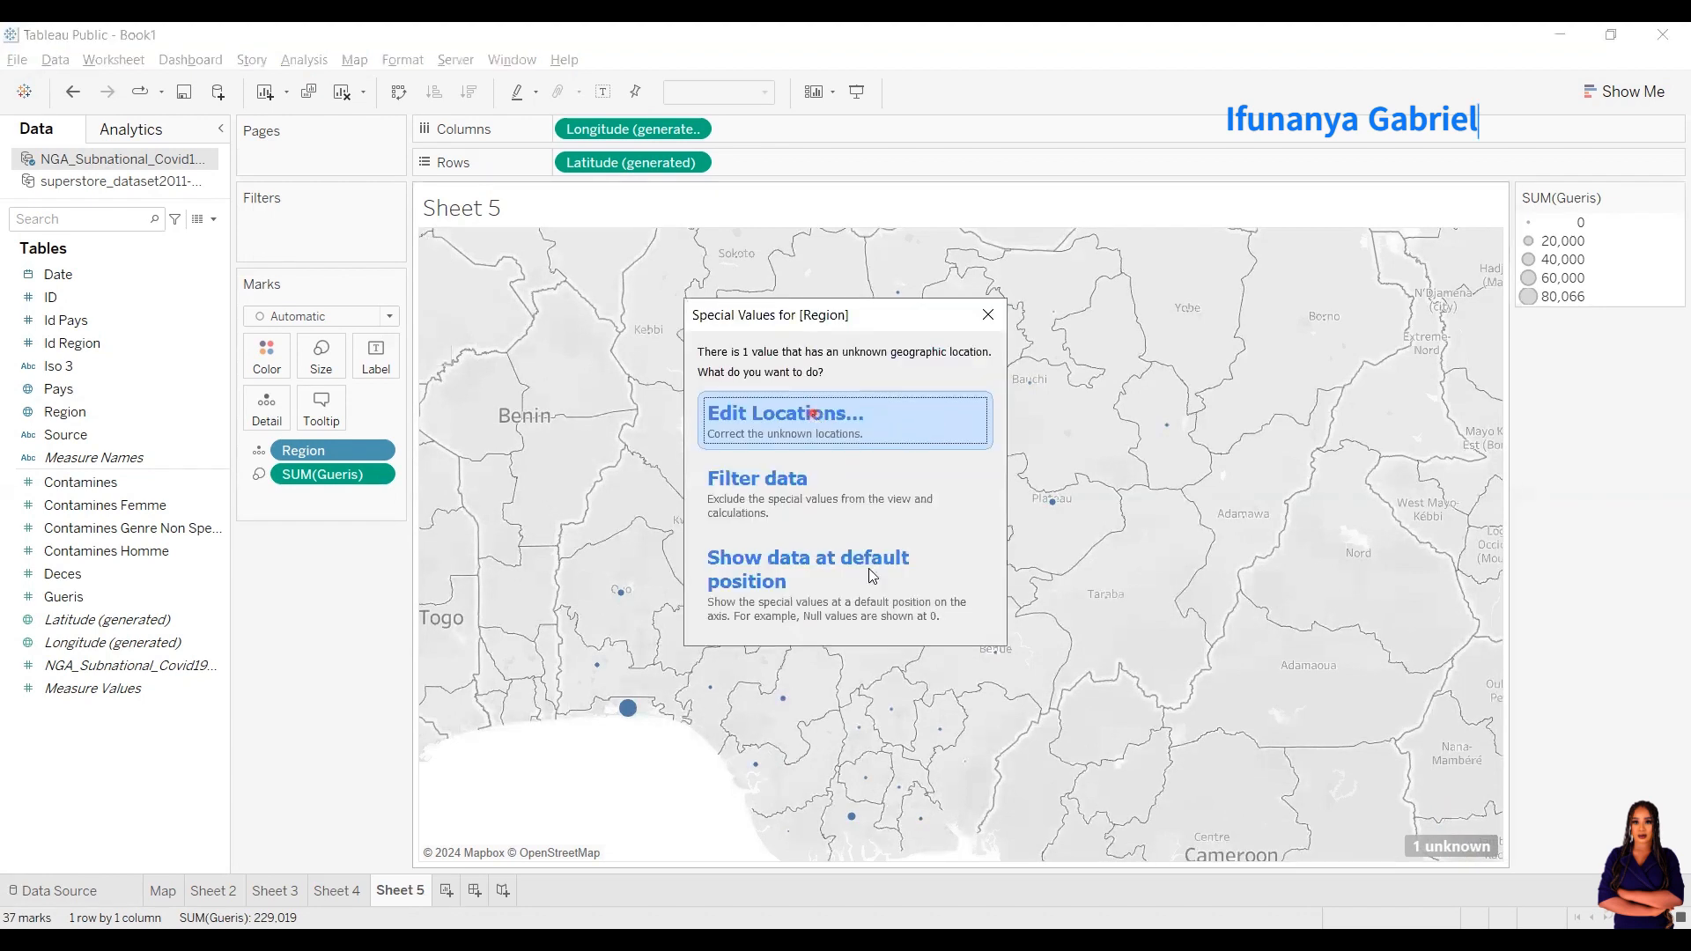
pyautogui.click(735, 312)
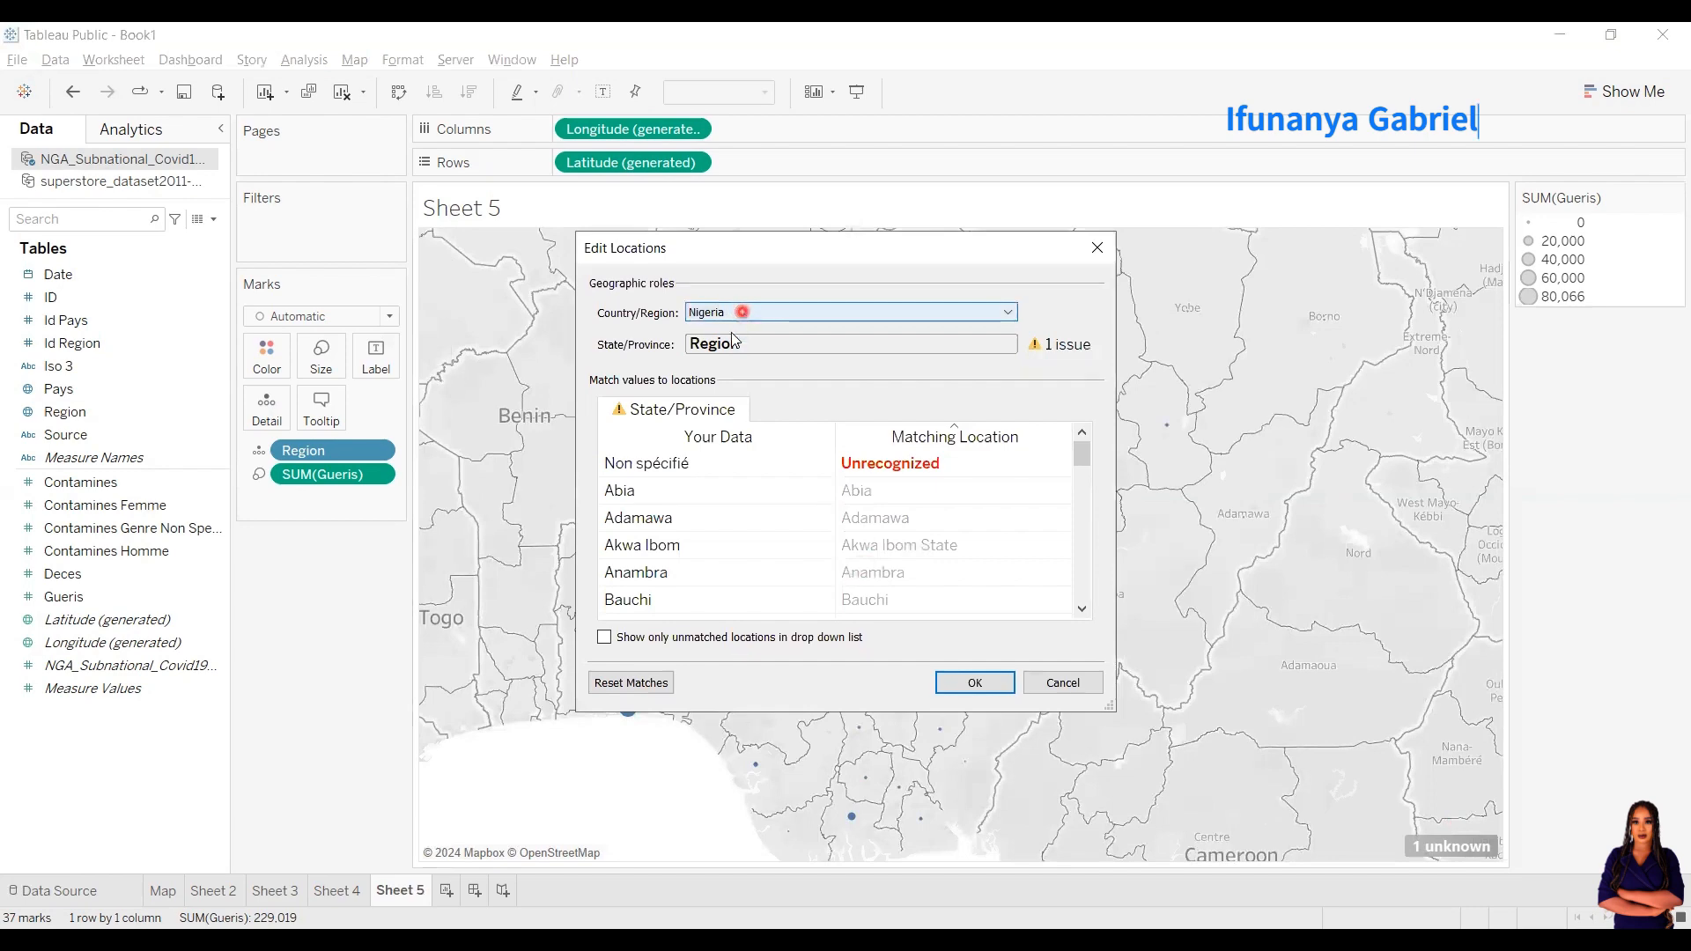
pyautogui.click(731, 342)
pyautogui.click(1096, 247)
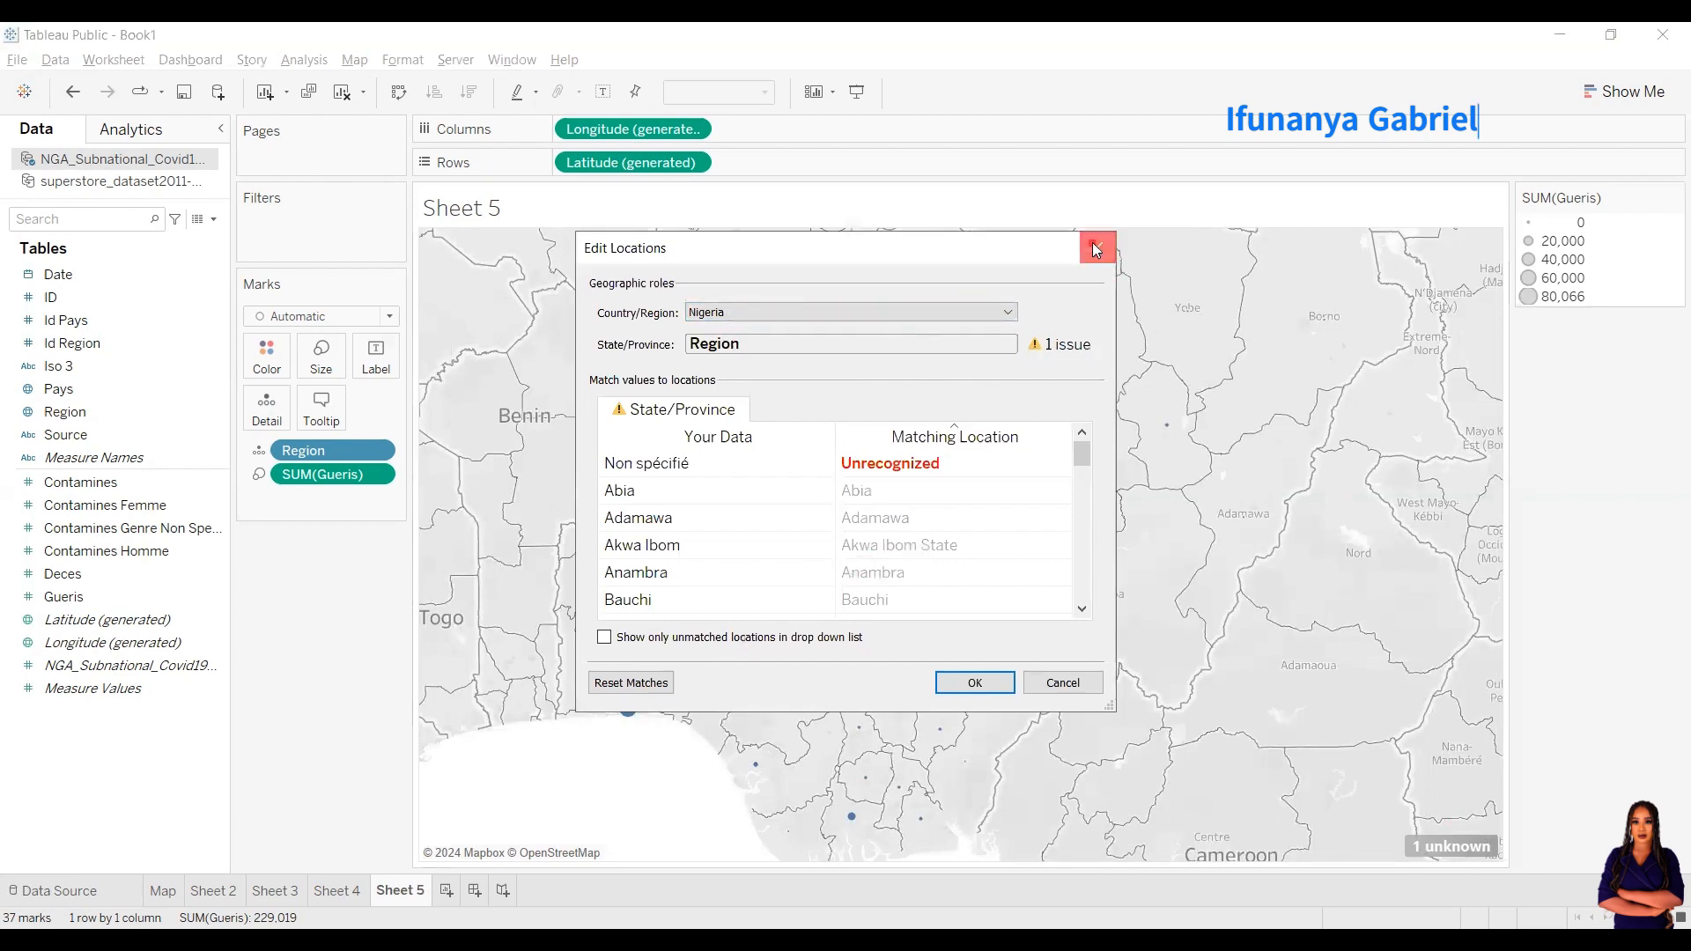
# Color the map by SUM(Gueris) instead of sizing by it, and label each state with its Region name
pyautogui.moveTo(304, 476); pyautogui.dragTo(266, 356)
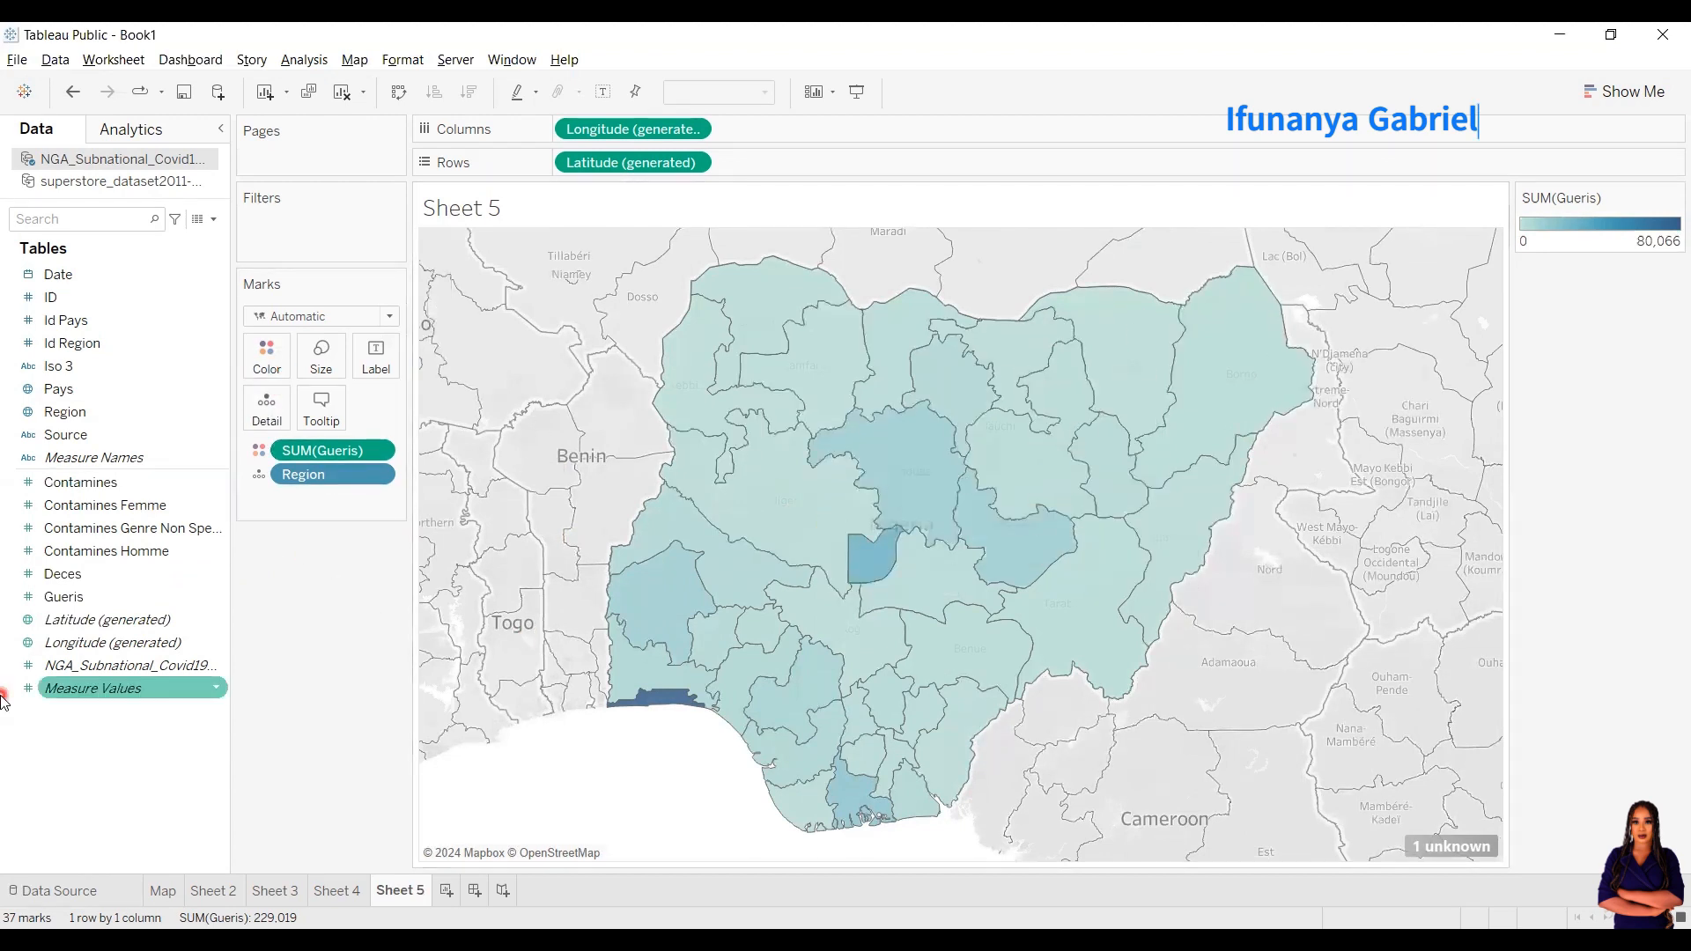
pyautogui.click(84, 411)
pyautogui.moveTo(390, 368); pyautogui.dragTo(379, 361)
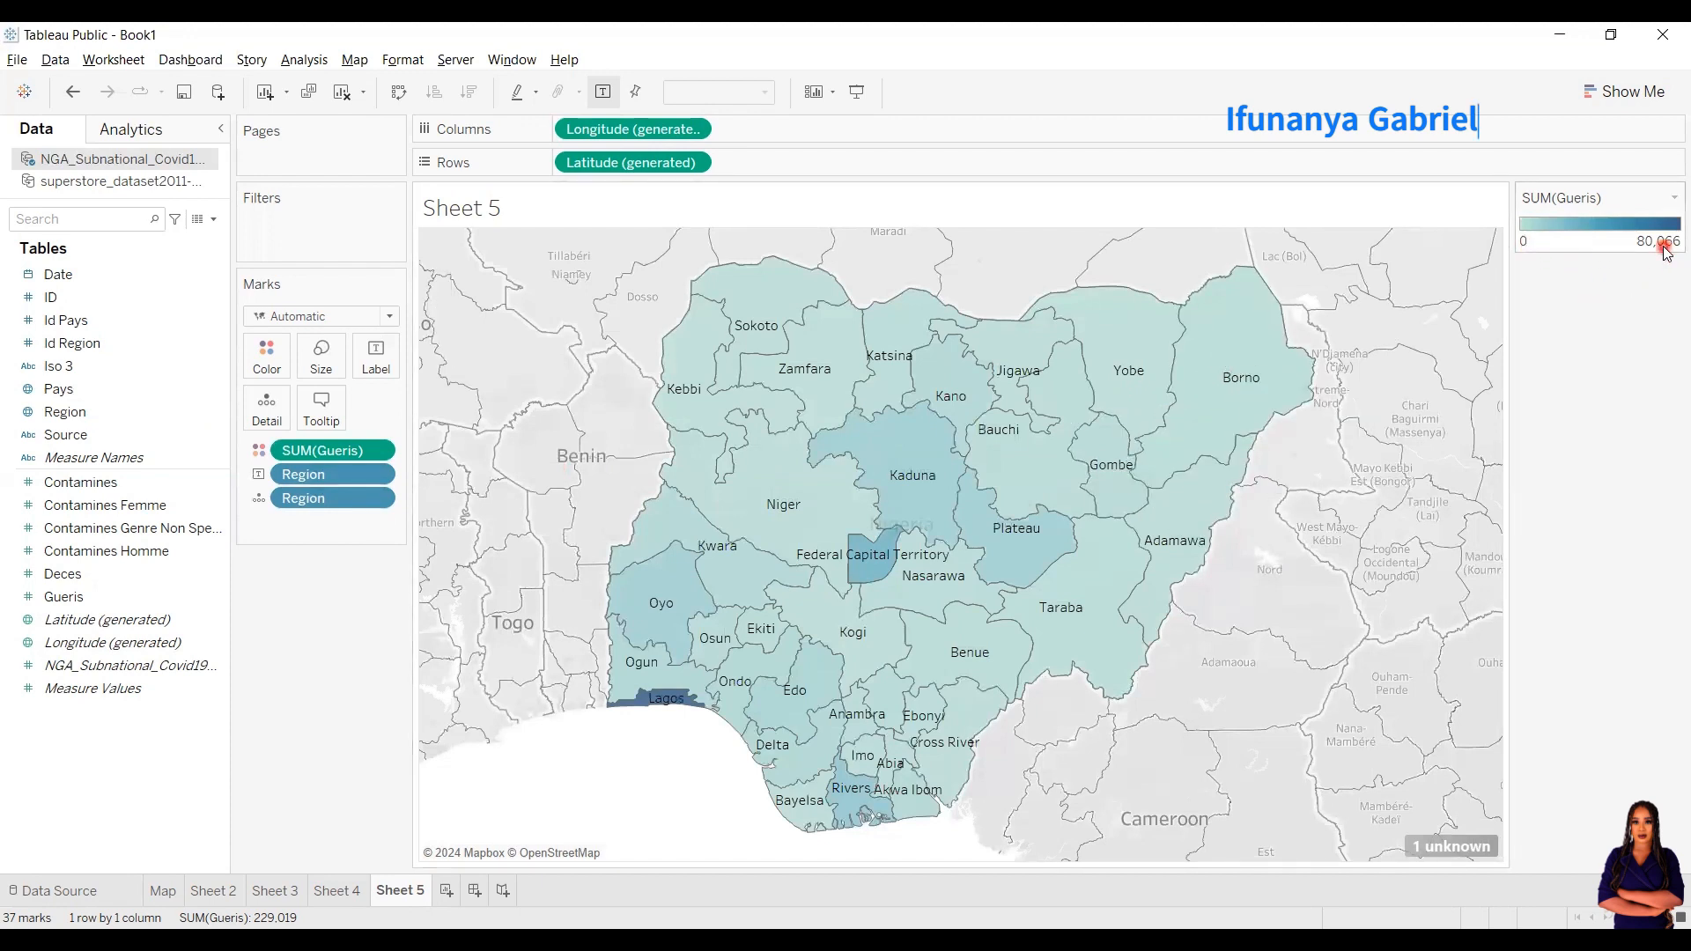
# Inspect the Gueris values of Lagos, the Federal Capital Territory and Rivers on the map
pyautogui.moveTo(674, 705)
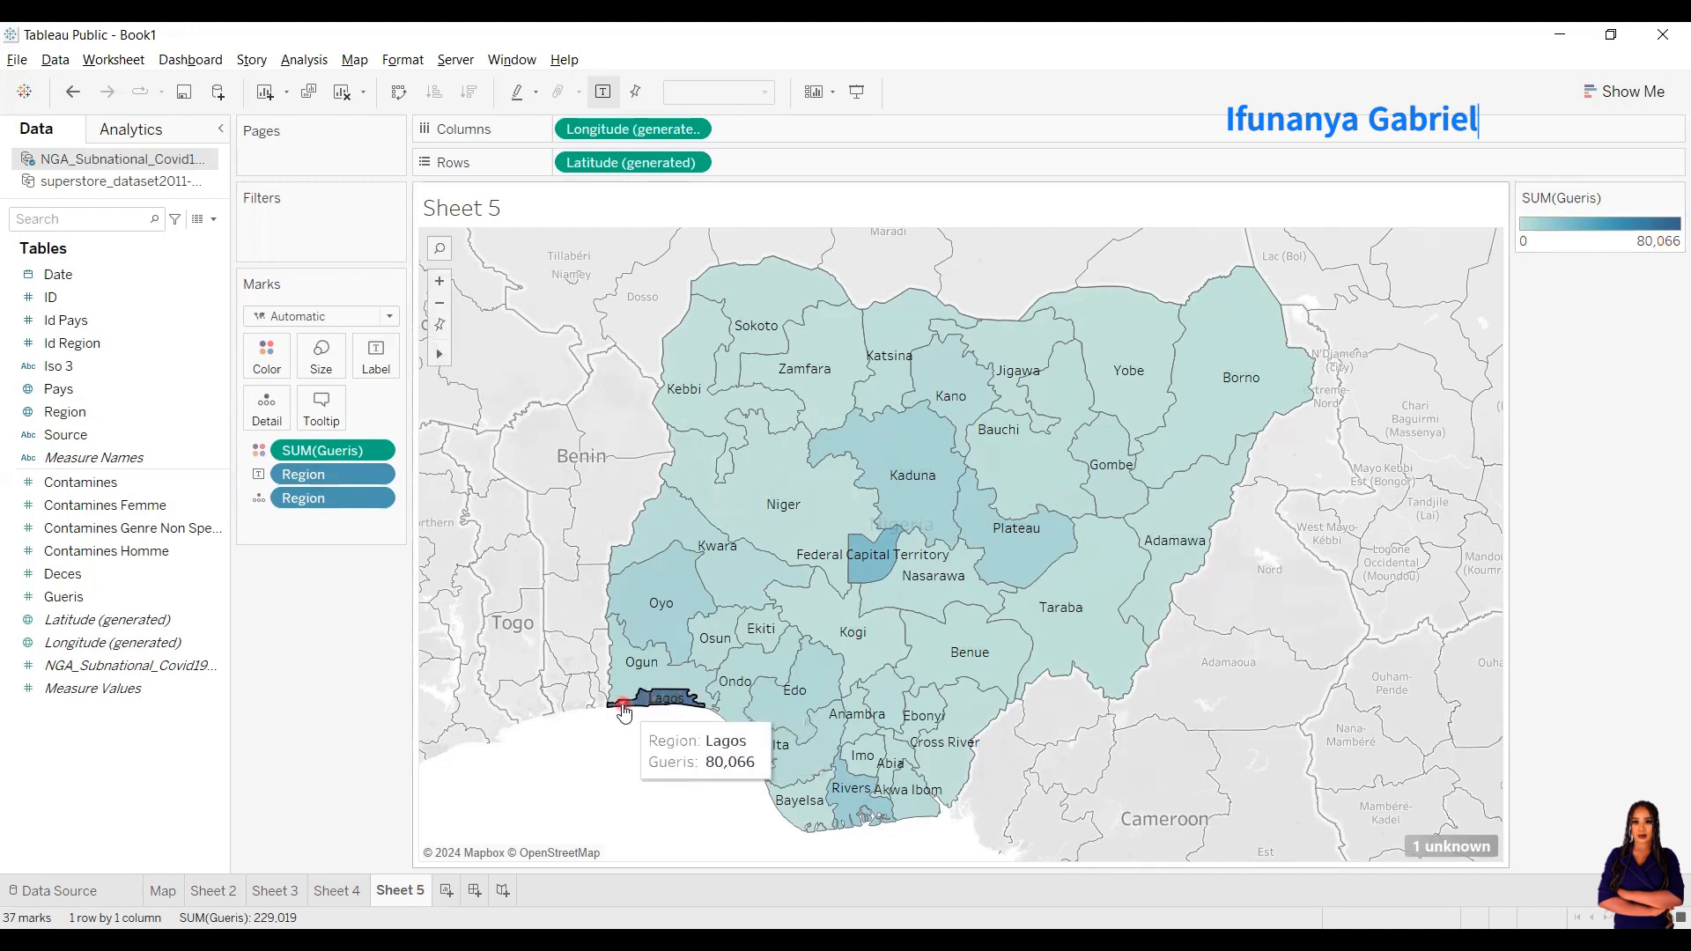
pyautogui.moveTo(883, 555)
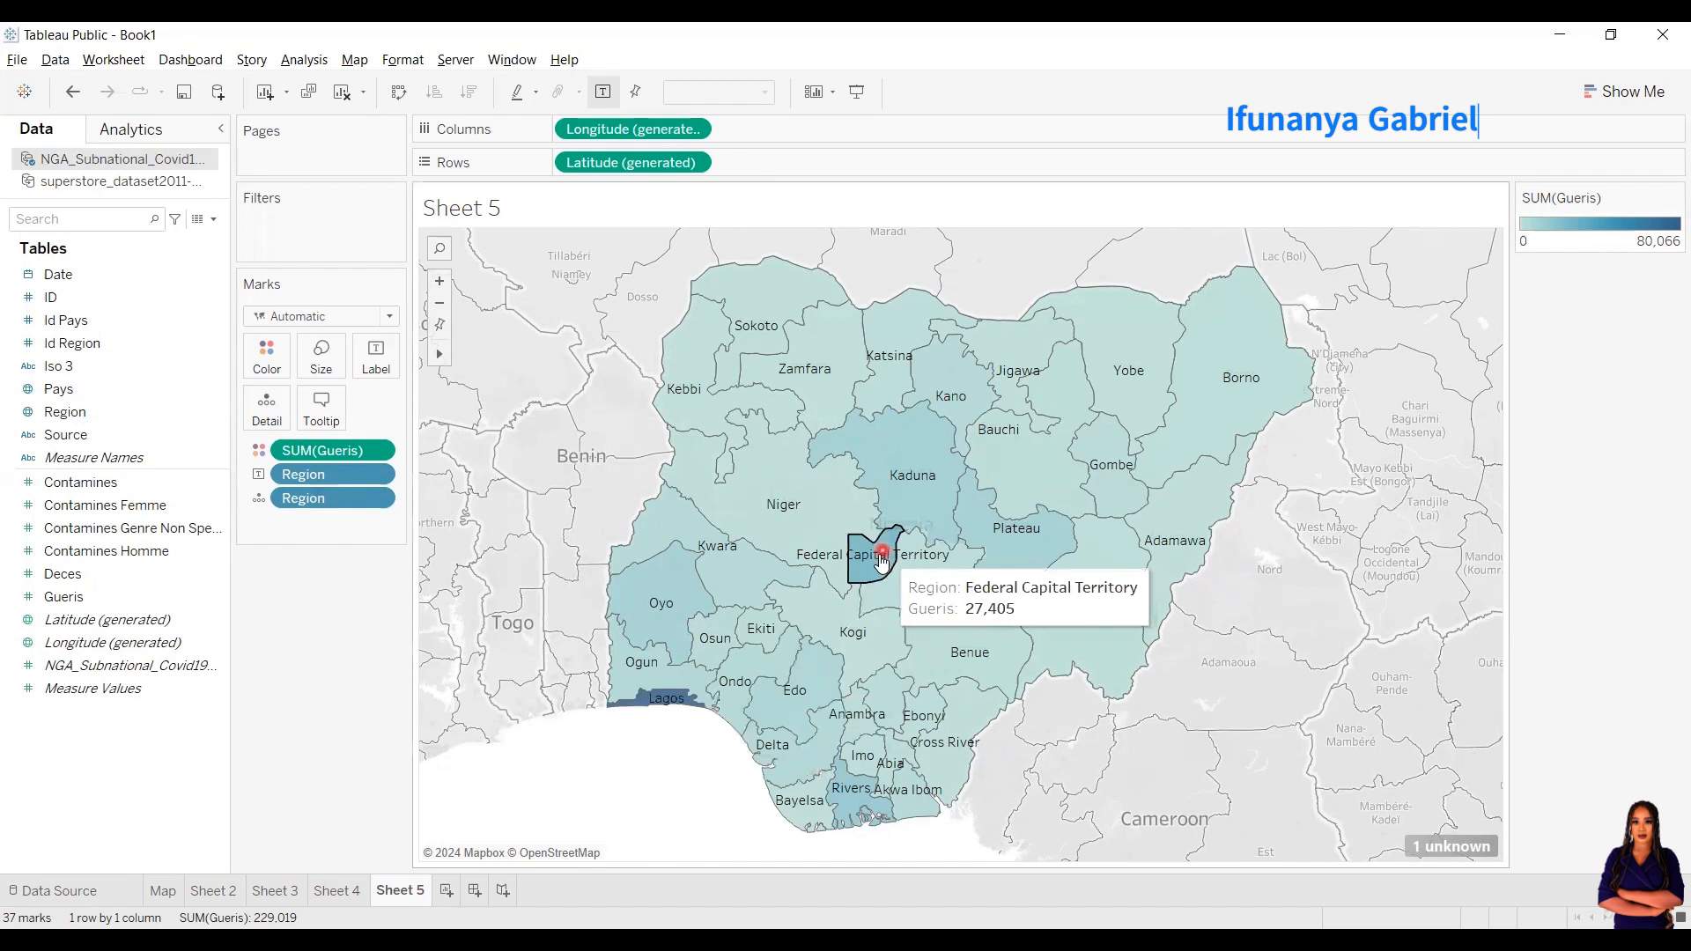
pyautogui.moveTo(850, 798)
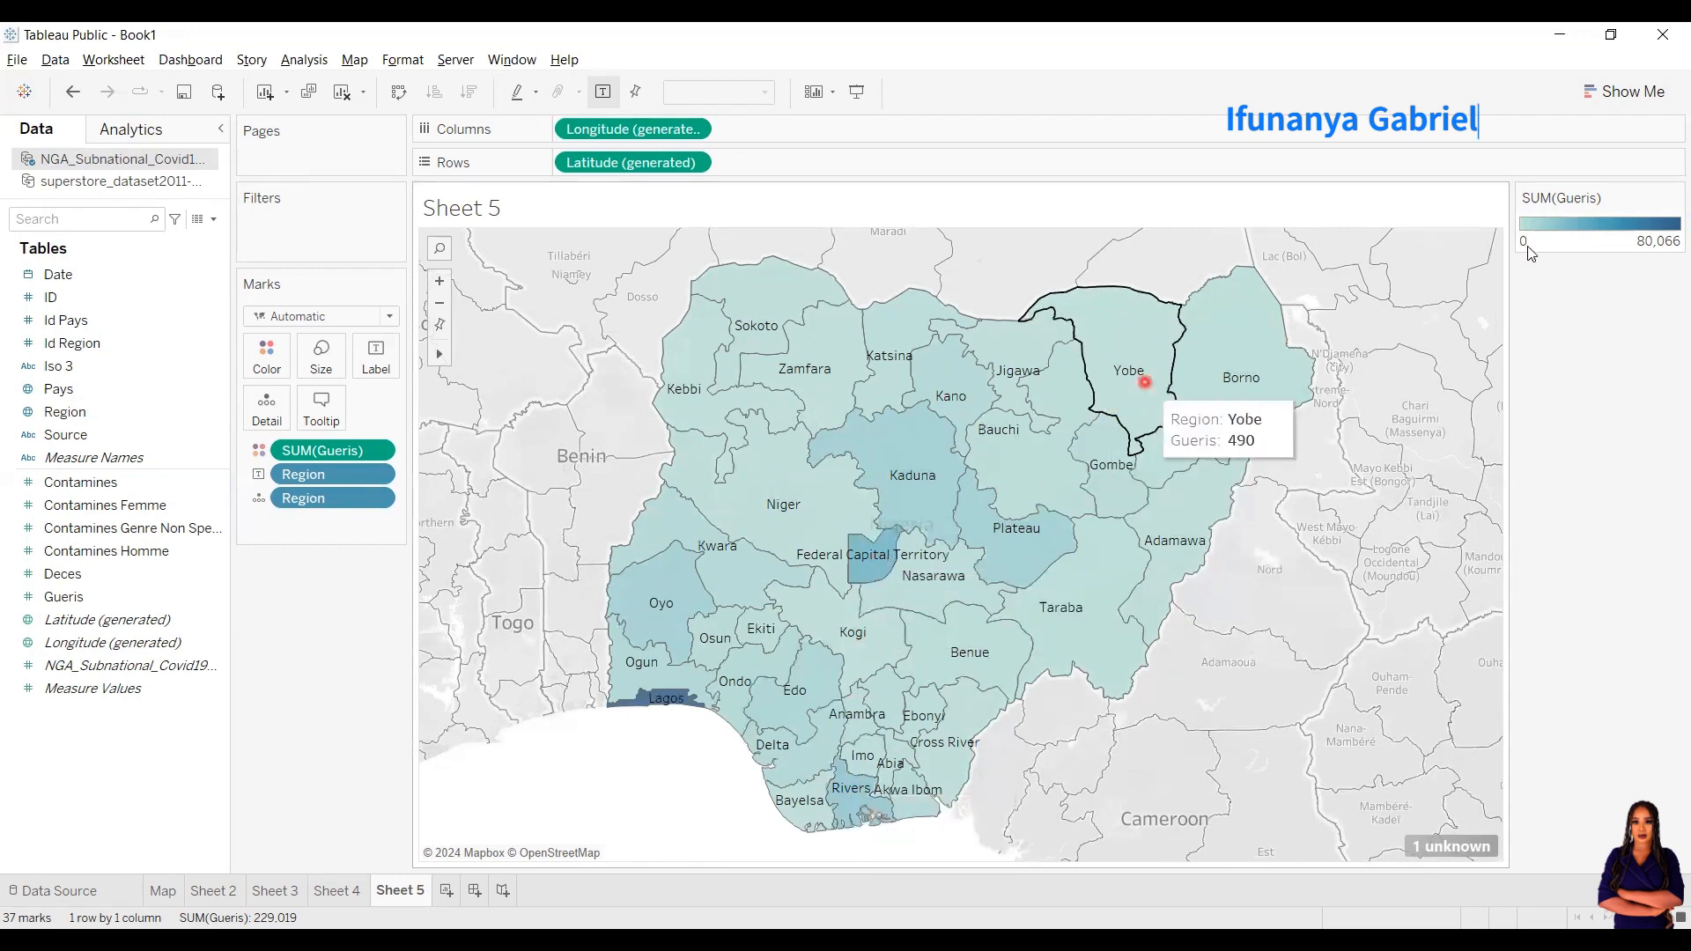
# Give the SUM(Gueris) color legend a custom sequential palette in red (#ff0000)
pyautogui.click(1673, 199)
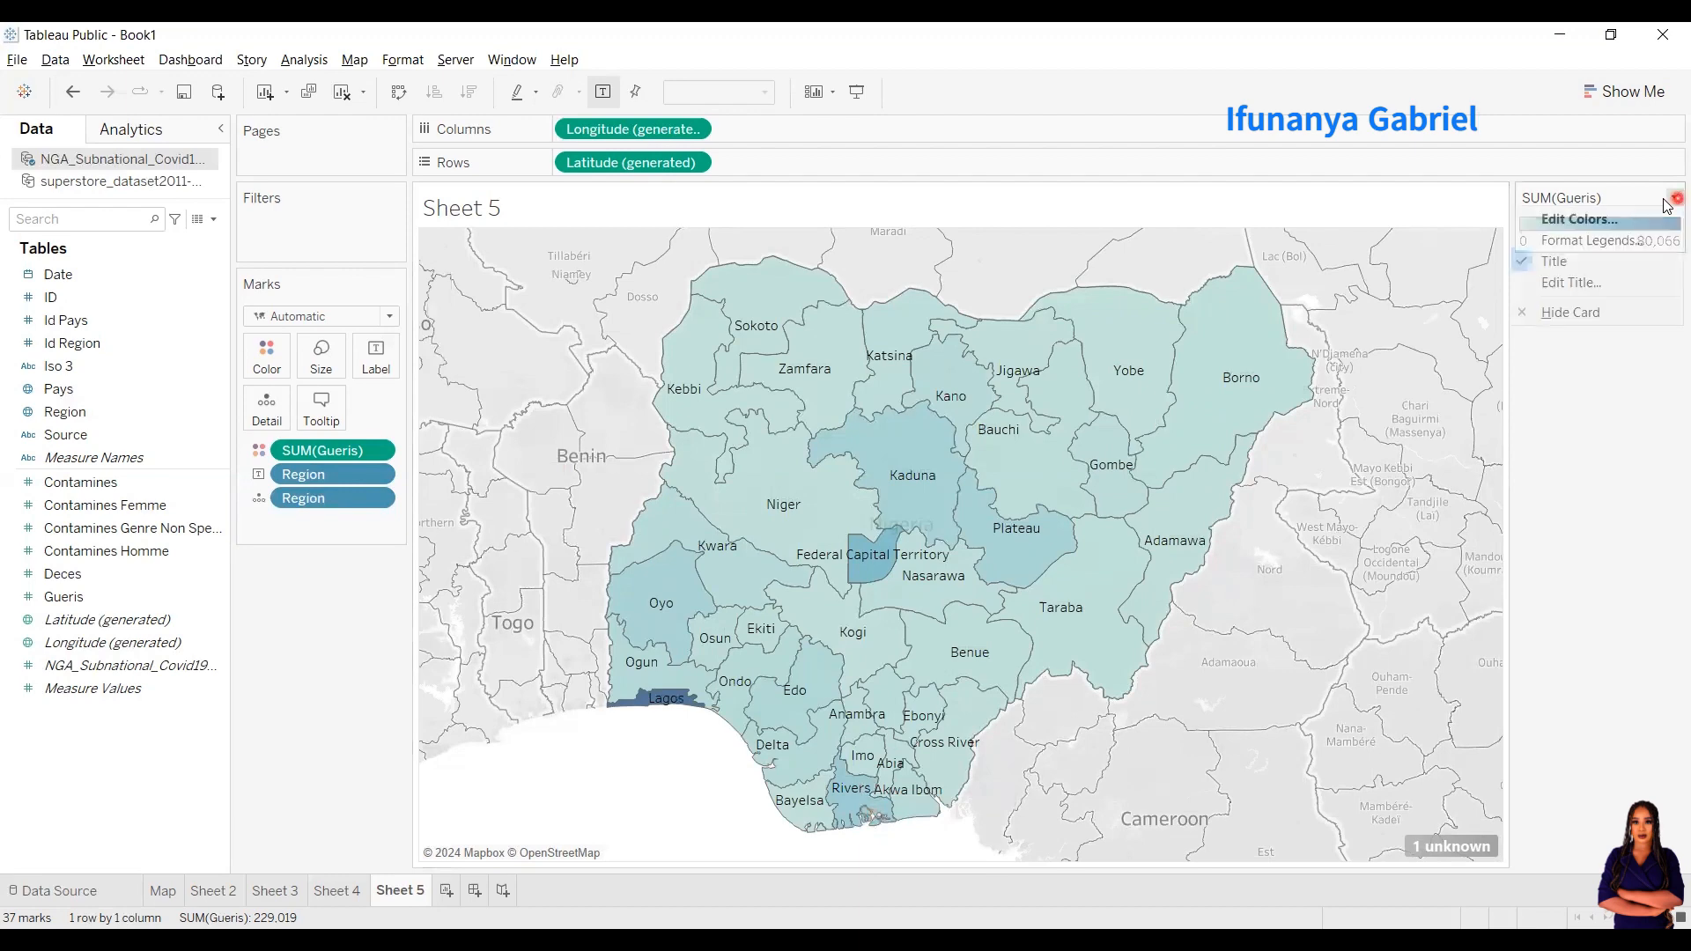
pyautogui.click(1611, 227)
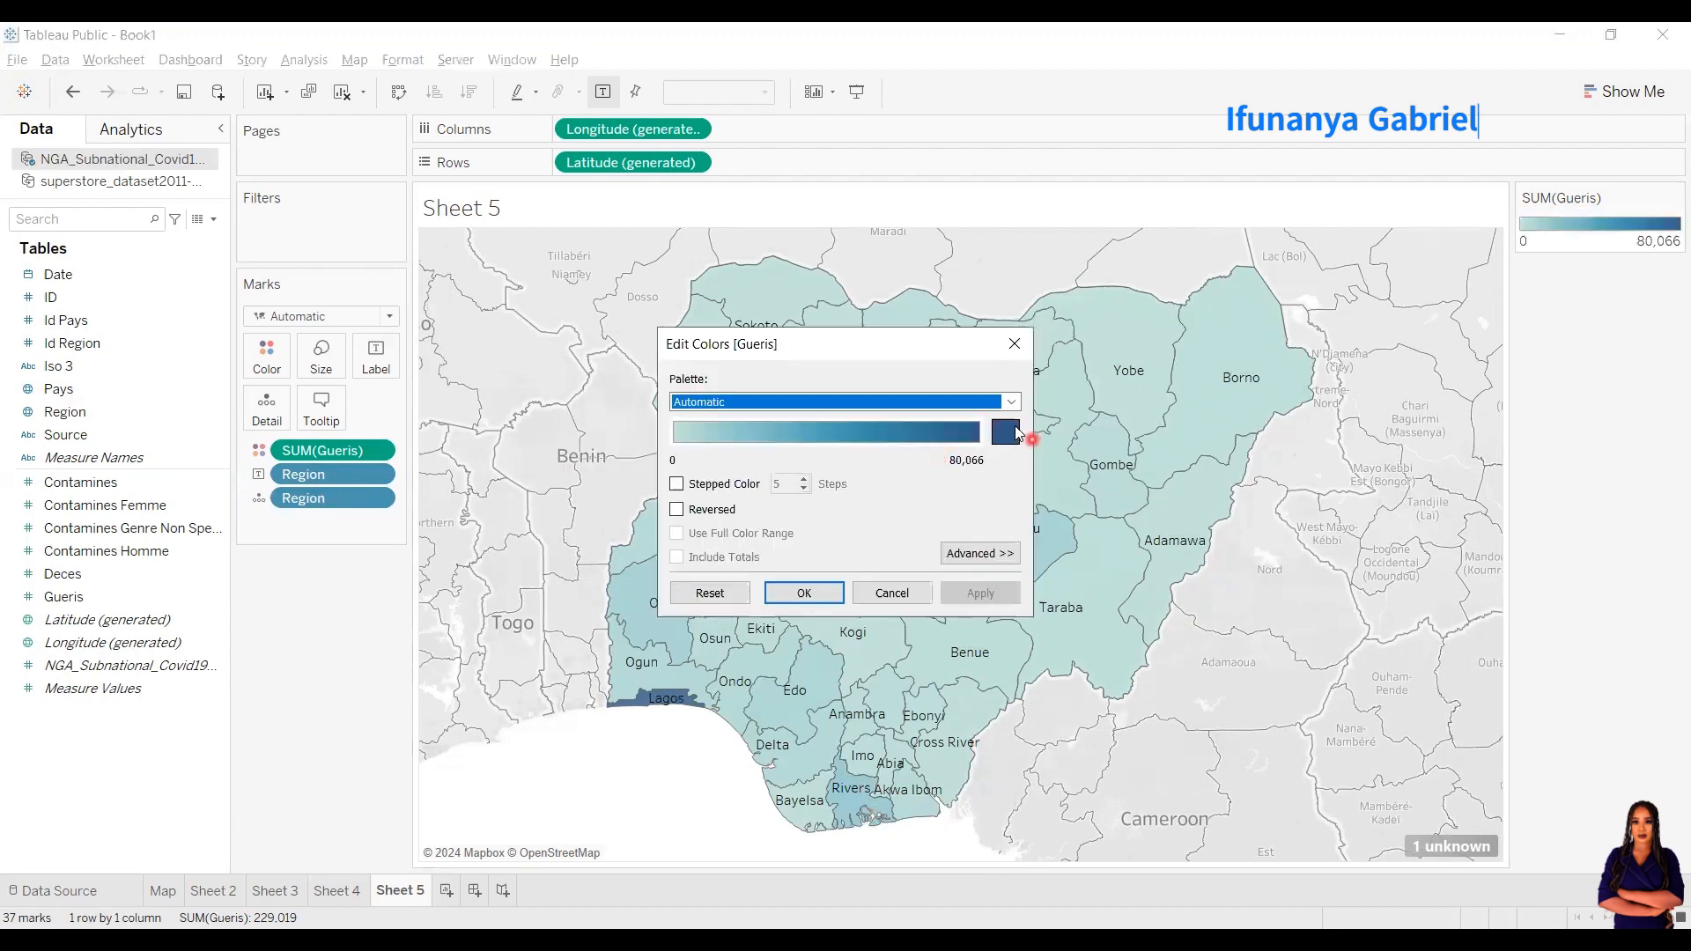
pyautogui.click(1006, 432)
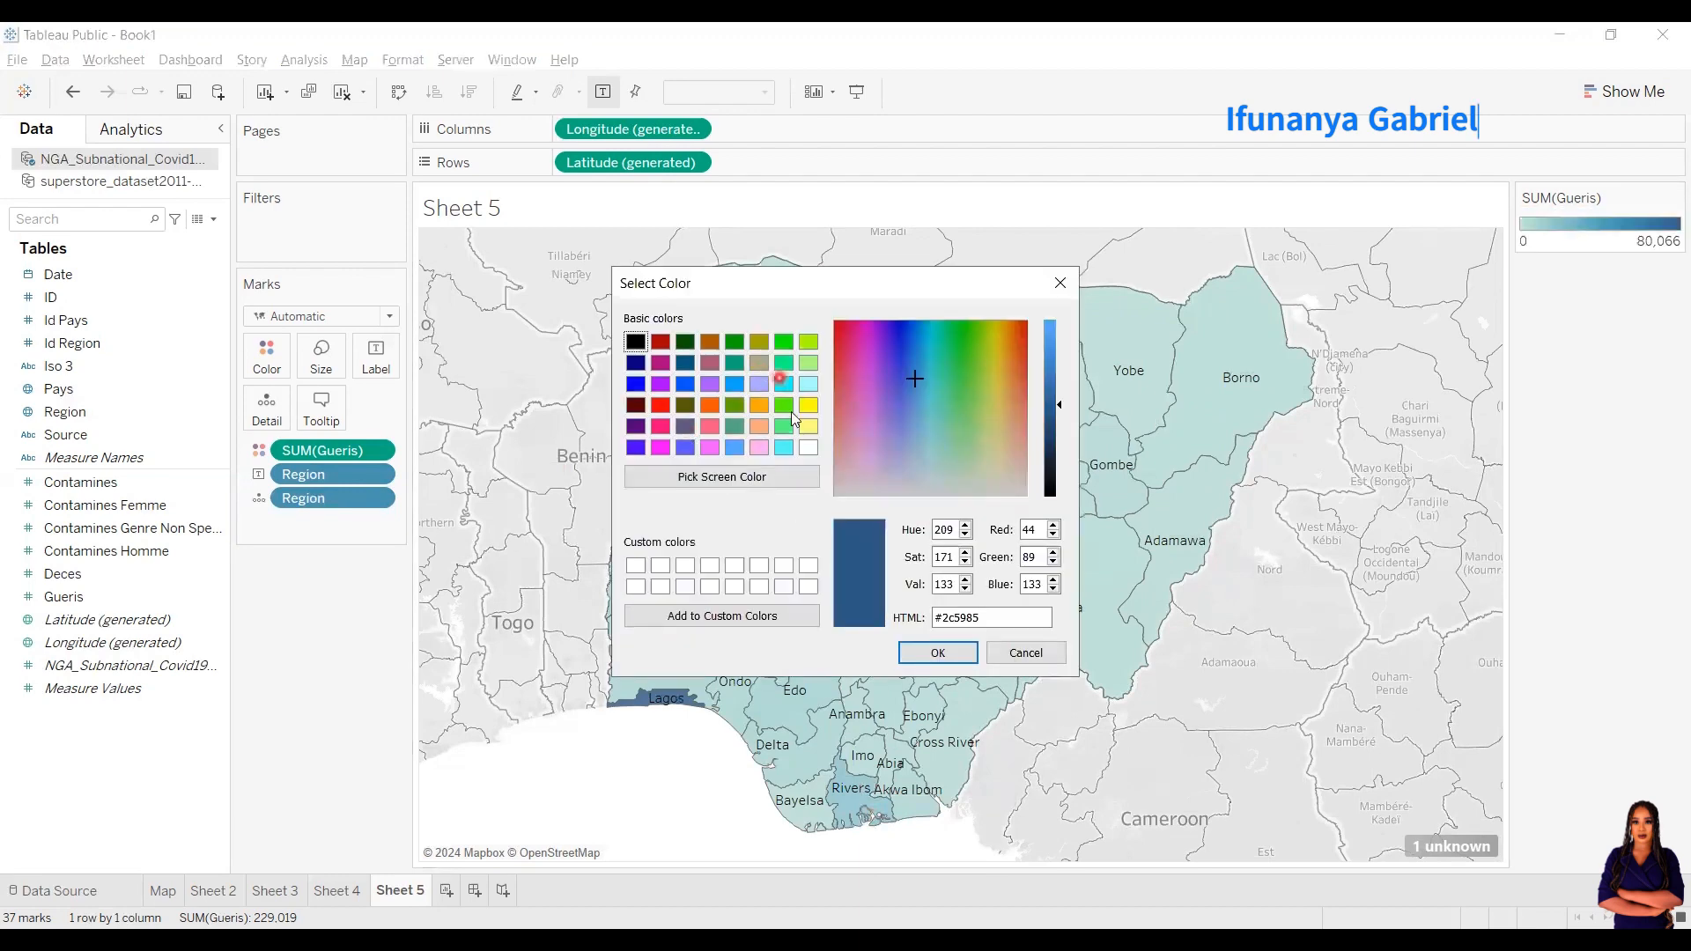
pyautogui.click(660, 405)
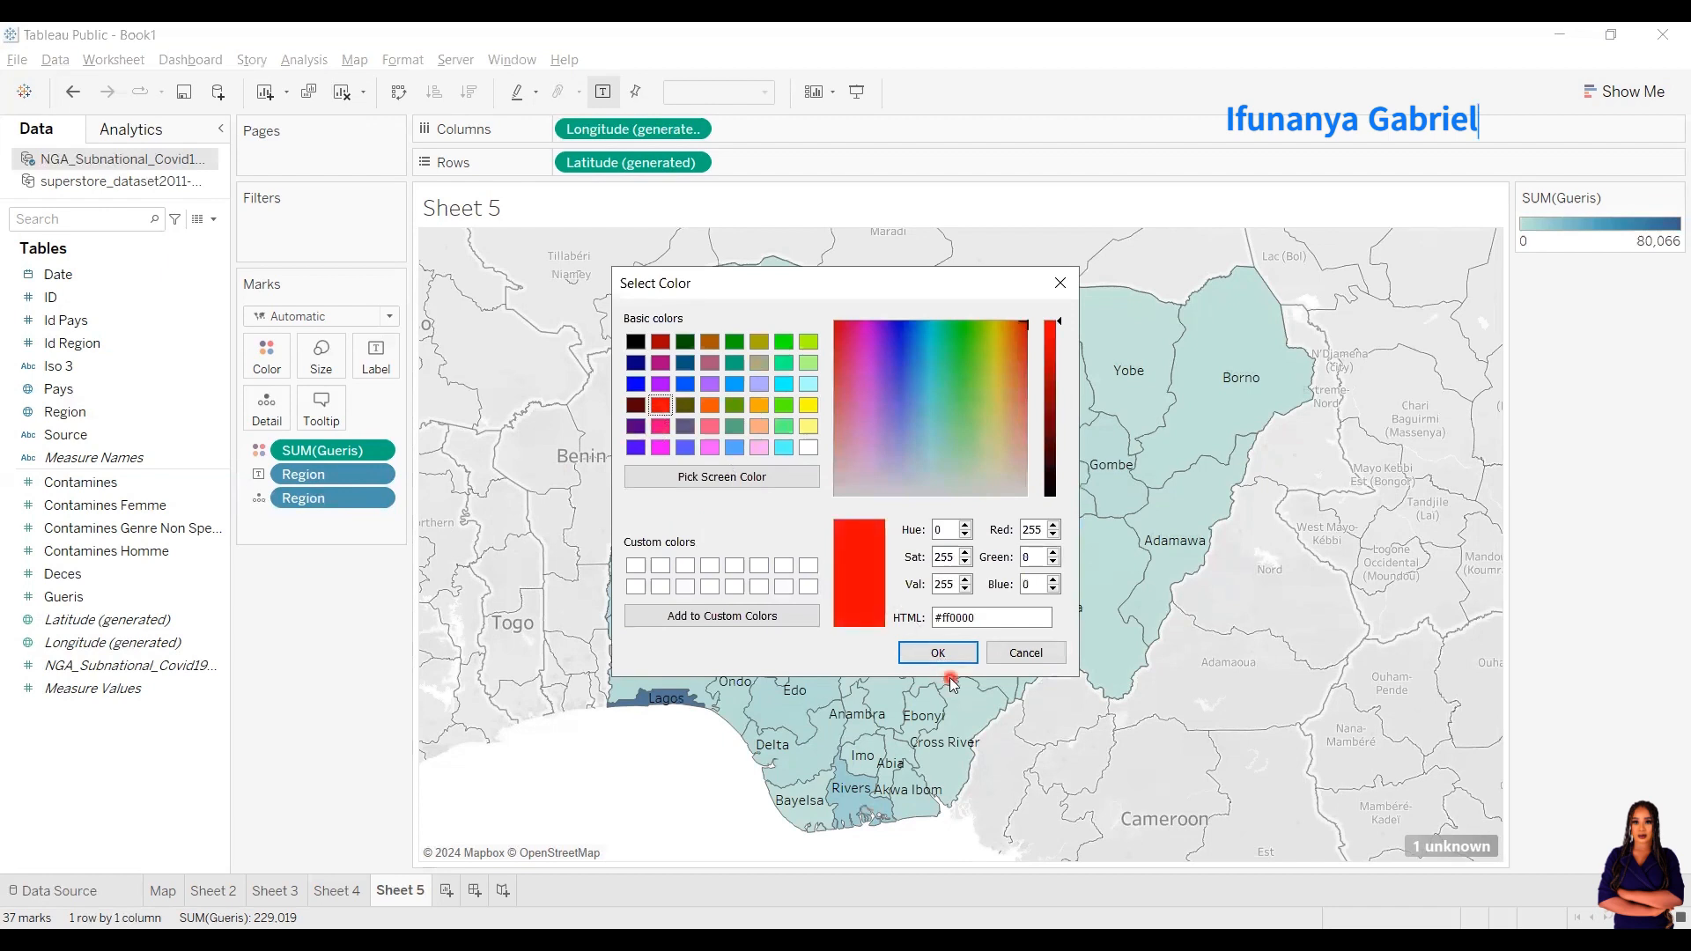
pyautogui.click(938, 653)
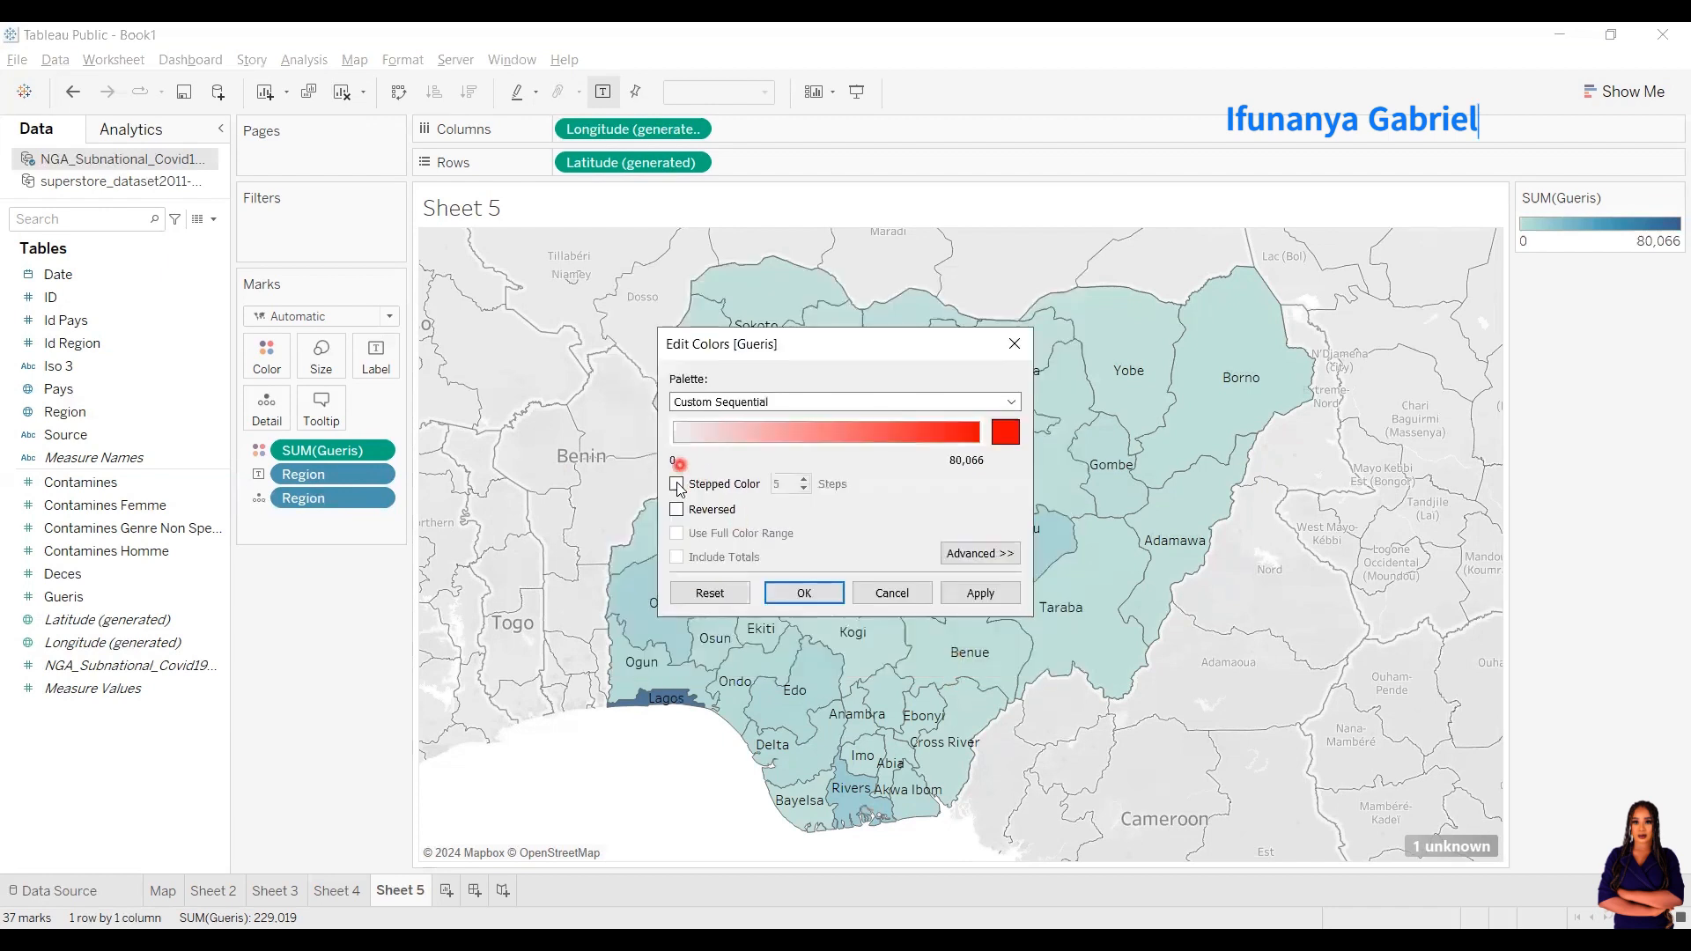
# Turn on stepped color with 3 steps for Gueris and apply the color settings
pyautogui.click(676, 484)
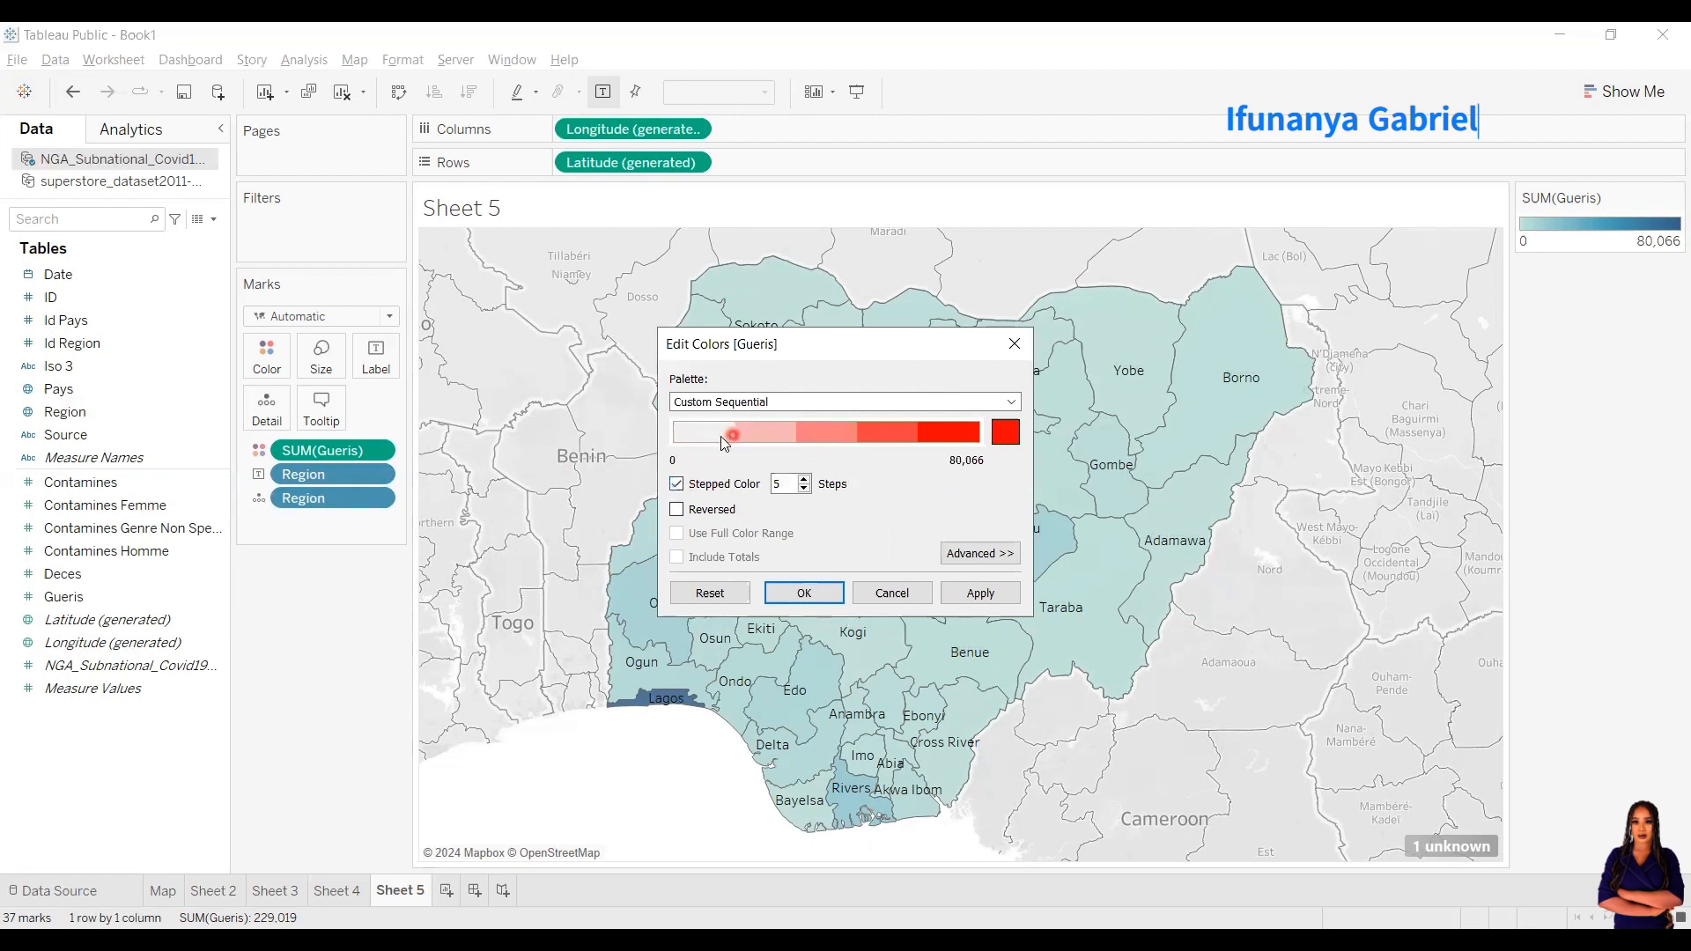
pyautogui.click(804, 490)
pyautogui.click(804, 490)
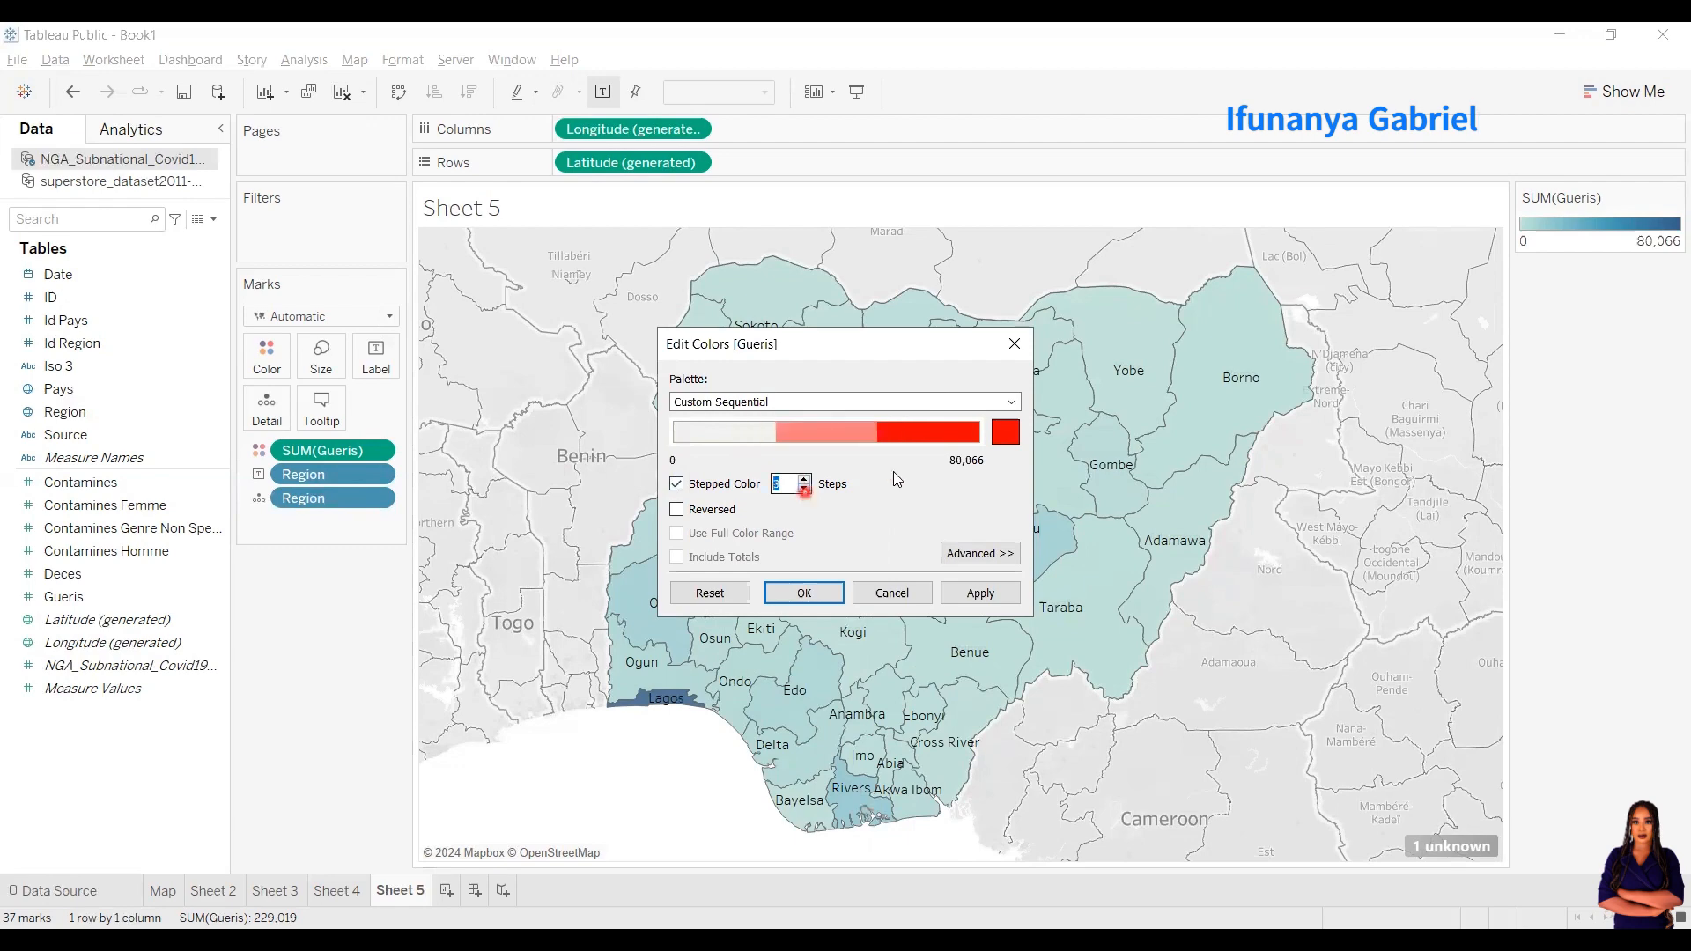
pyautogui.click(817, 597)
pyautogui.click(804, 593)
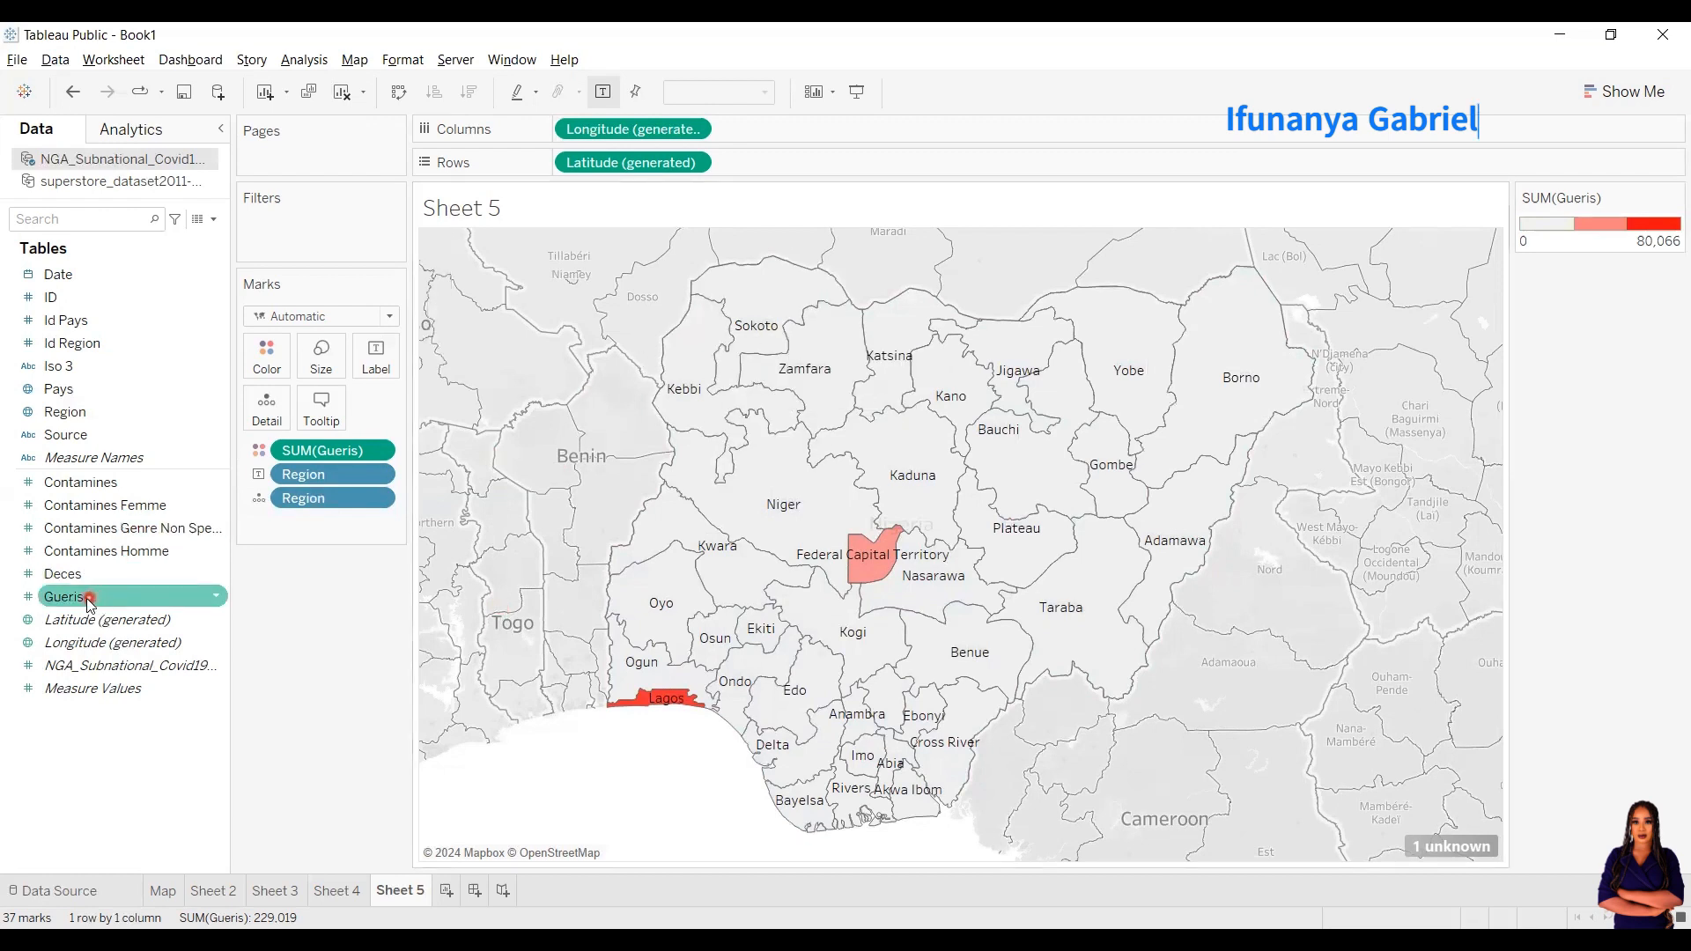
# Add the Gueris total to the map labels beneath the state names
pyautogui.moveTo(87, 599); pyautogui.dragTo(251, 446)
pyautogui.moveTo(393, 352); pyautogui.dragTo(388, 356)
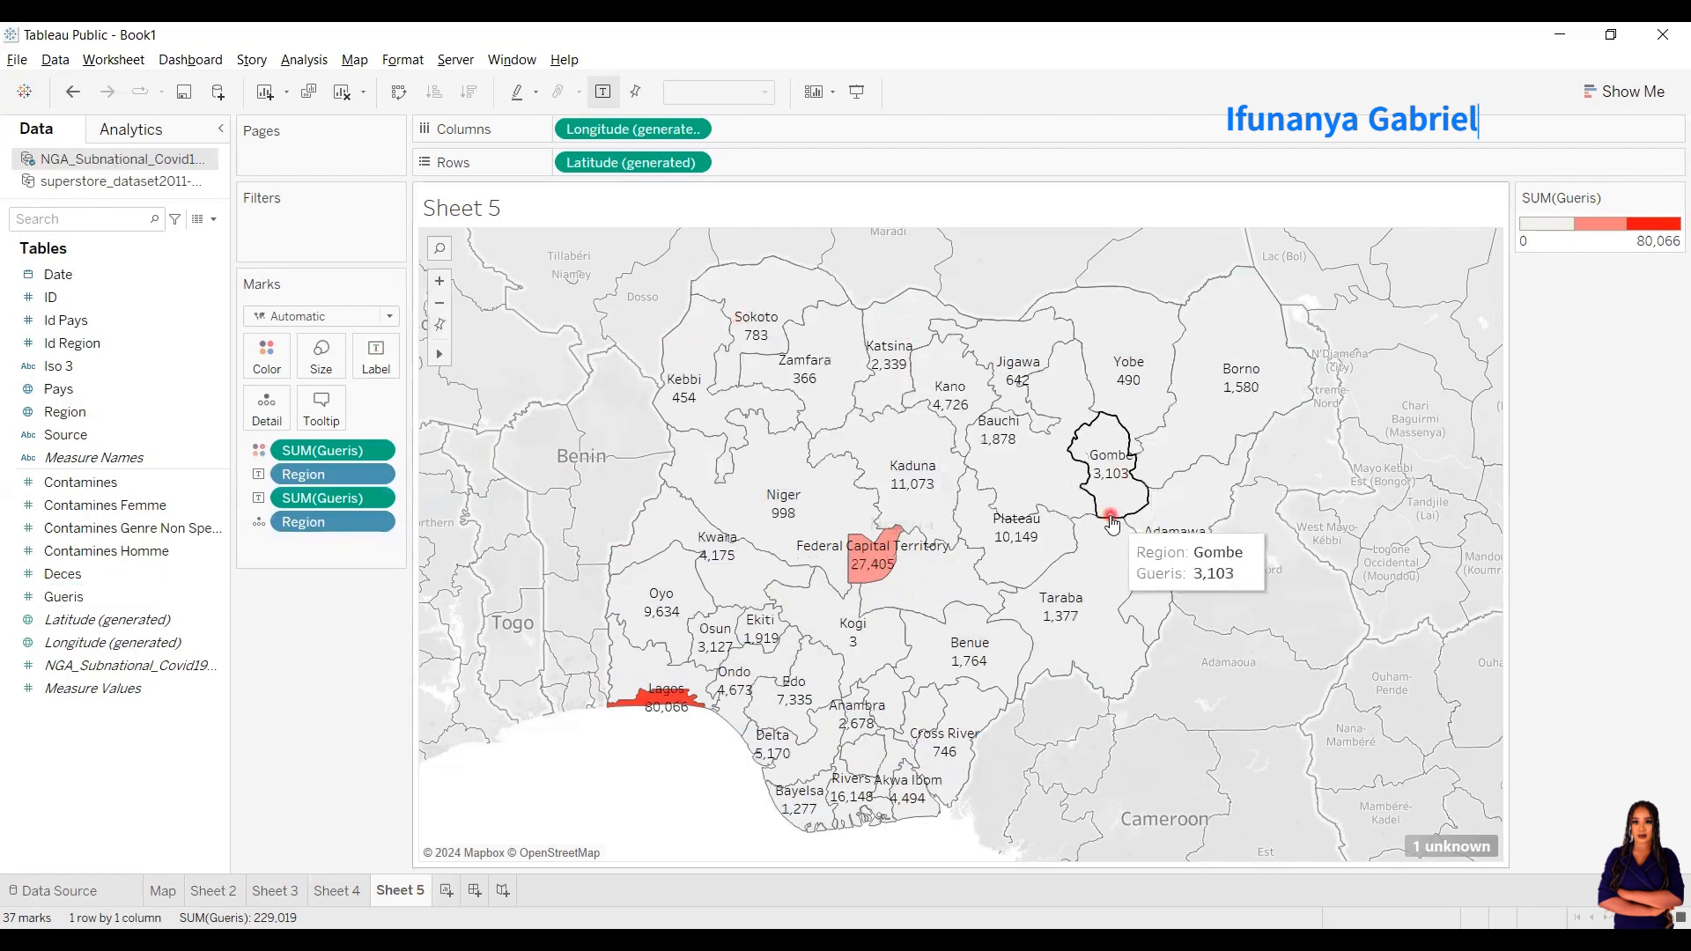